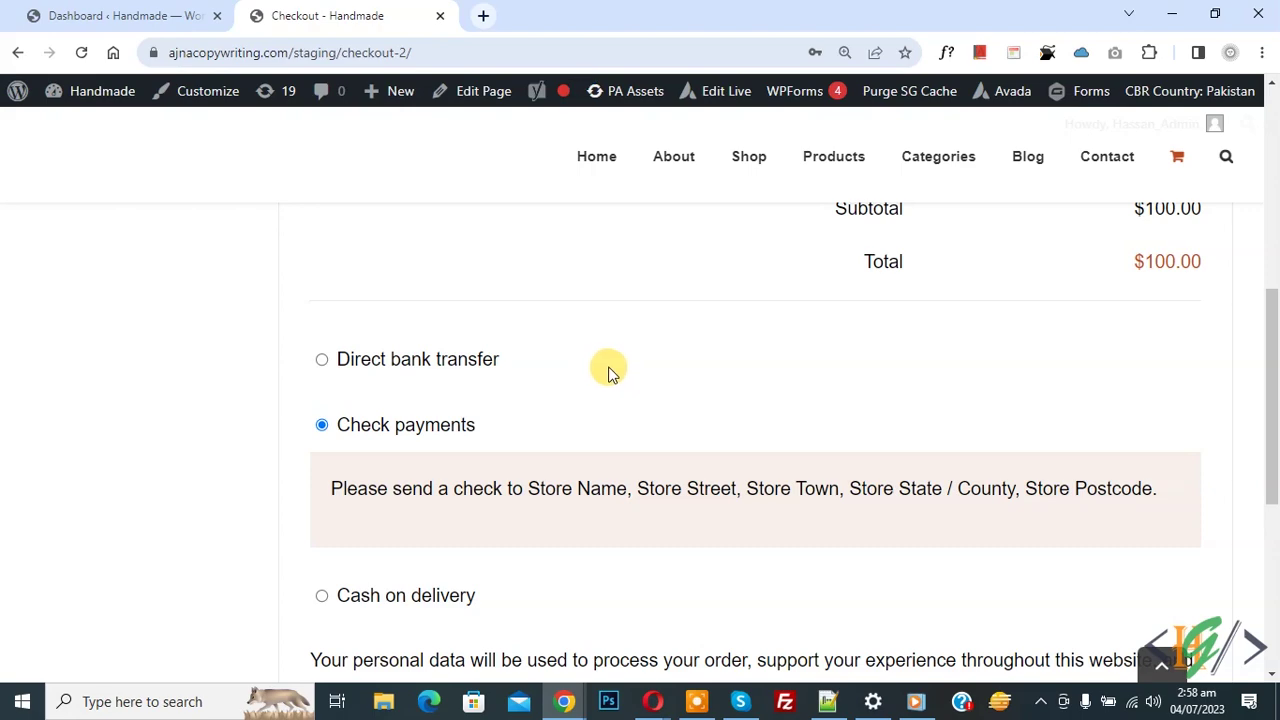
Review the ordered product and the available payment methods on the checkout page.
scroll(610, 372, up, 4)
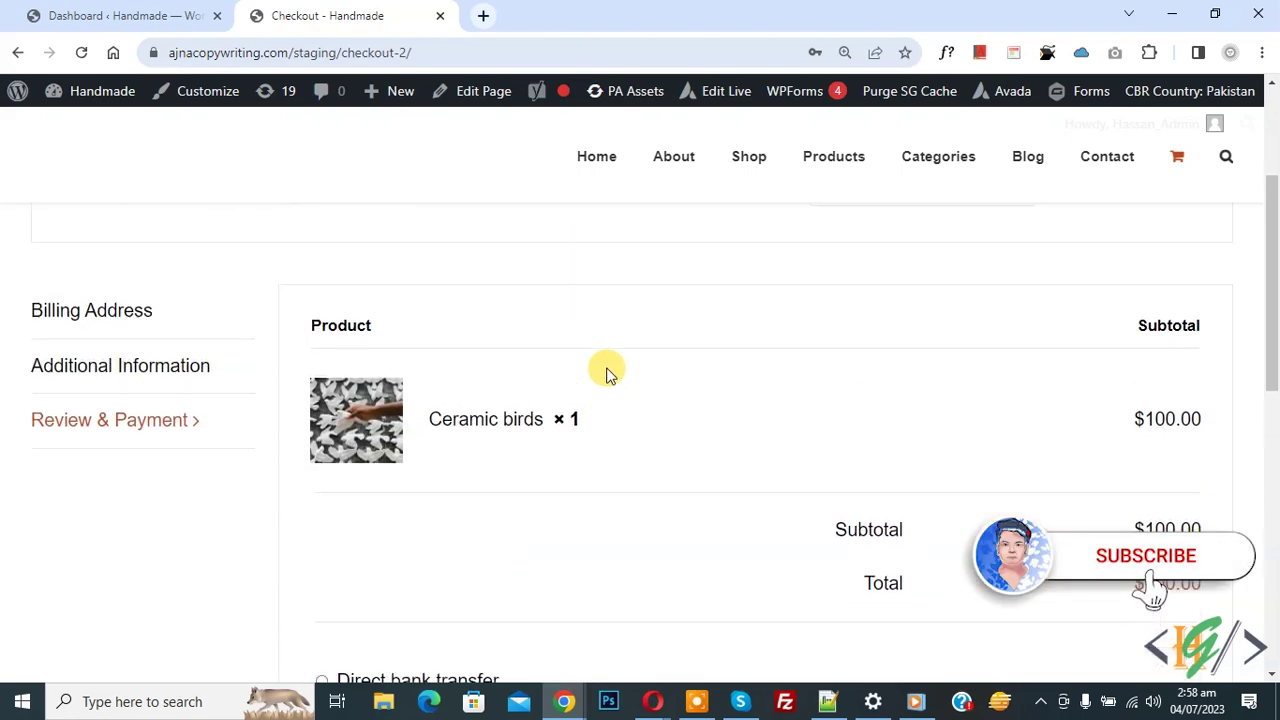
scroll(607, 372, down, 5)
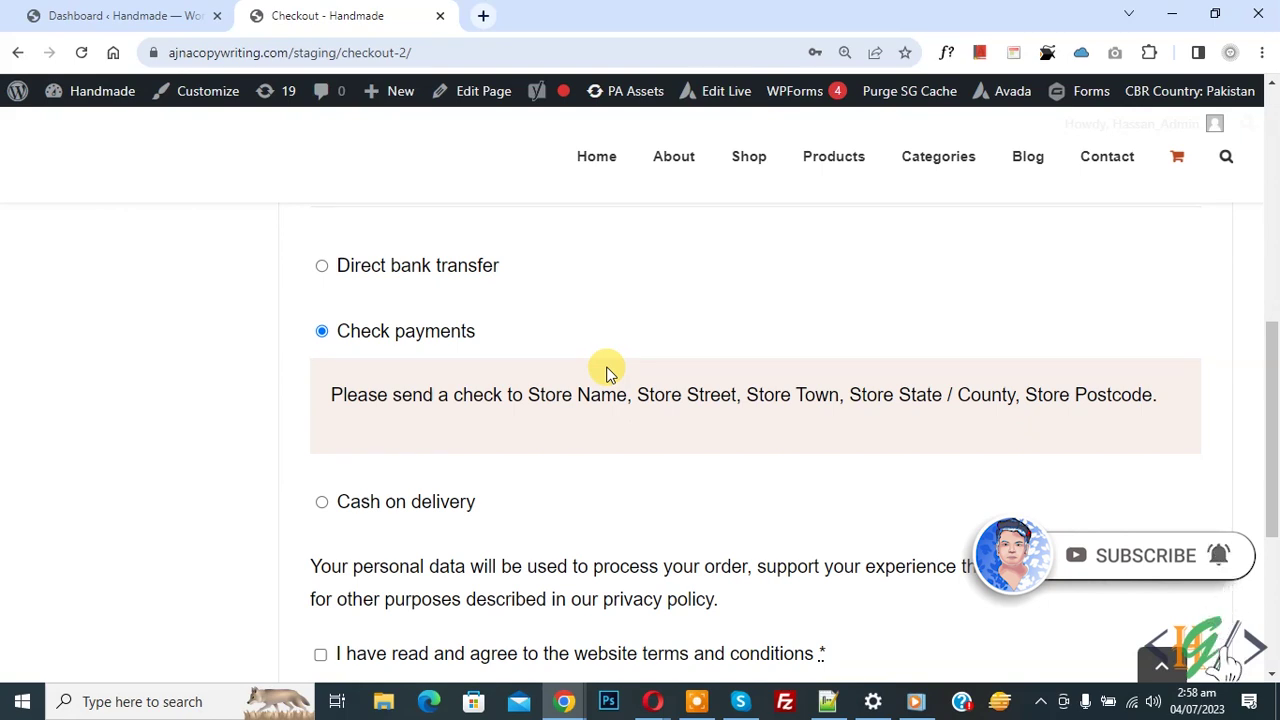
Switch to the WordPress dashboard and open the page for adding new plugins.
mouse_move(390, 88)
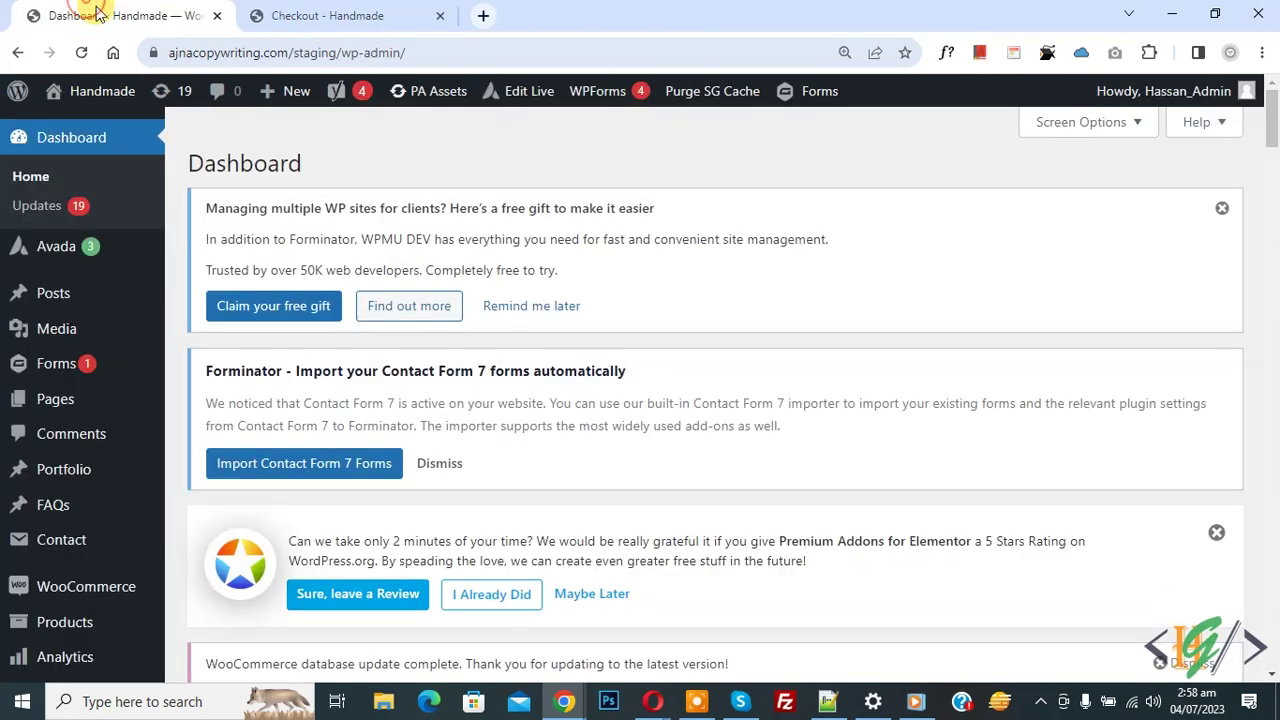
click(120, 15)
scroll(582, 205, down, 3)
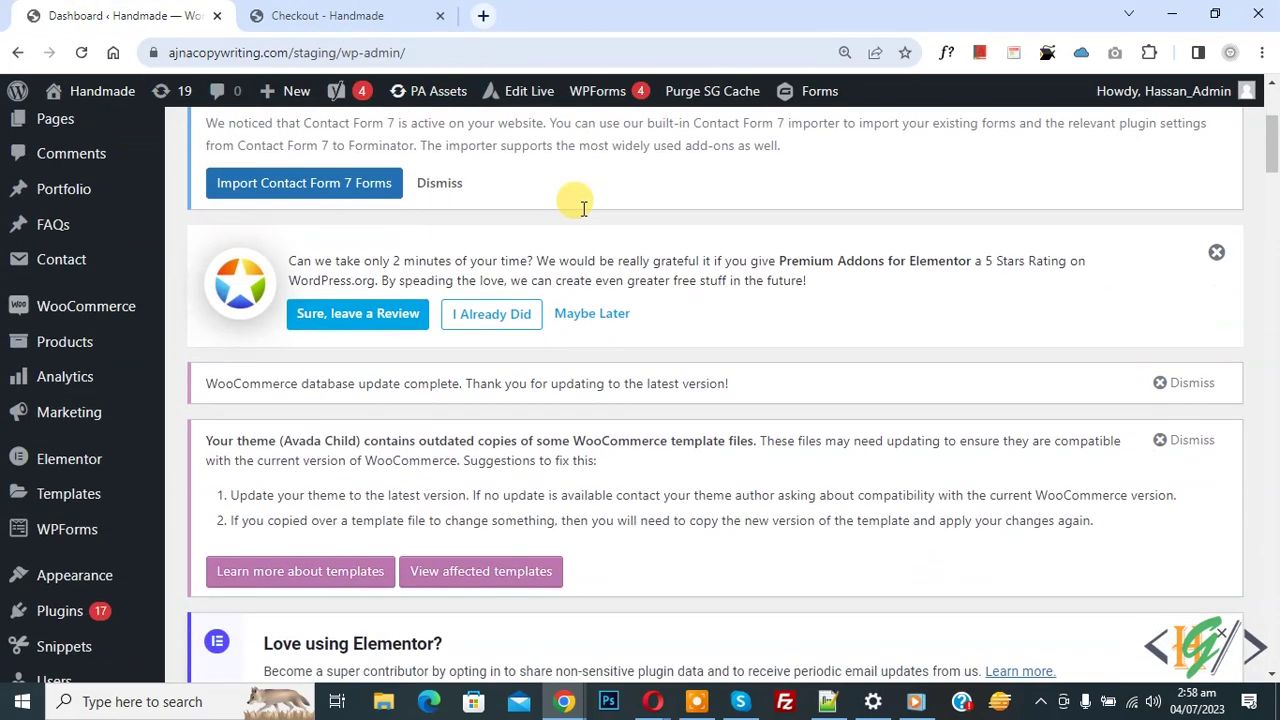
scroll(110, 487, down, 2)
mouse_move(95, 423)
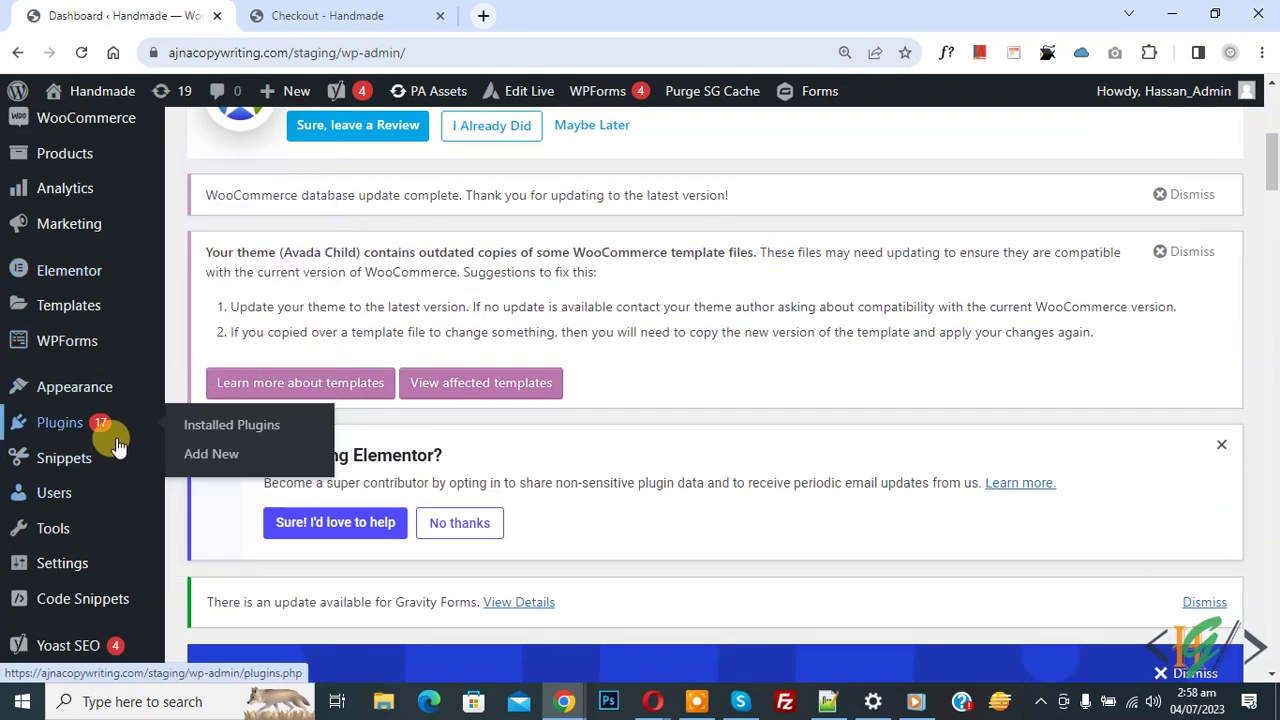
click(204, 456)
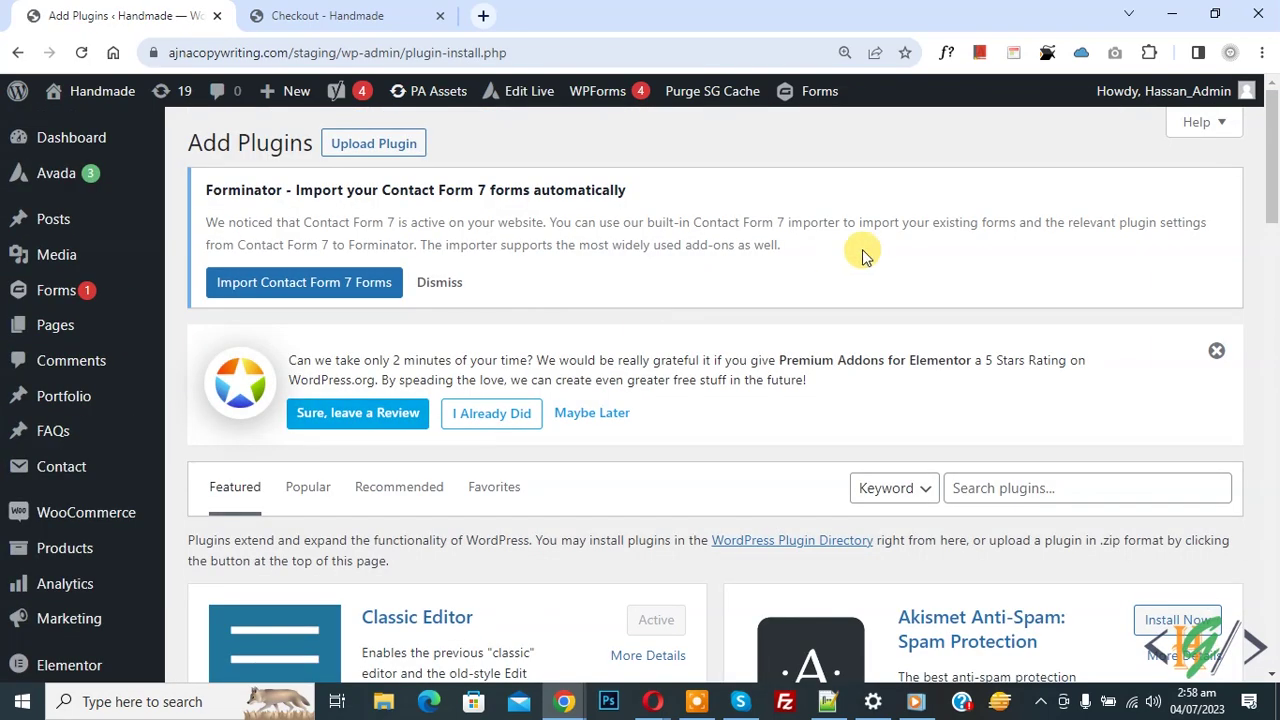
Search the plugin directory for "wpcode" and look at the WPCode plugin entry.
scroll(857, 251, down, 2)
click(965, 298)
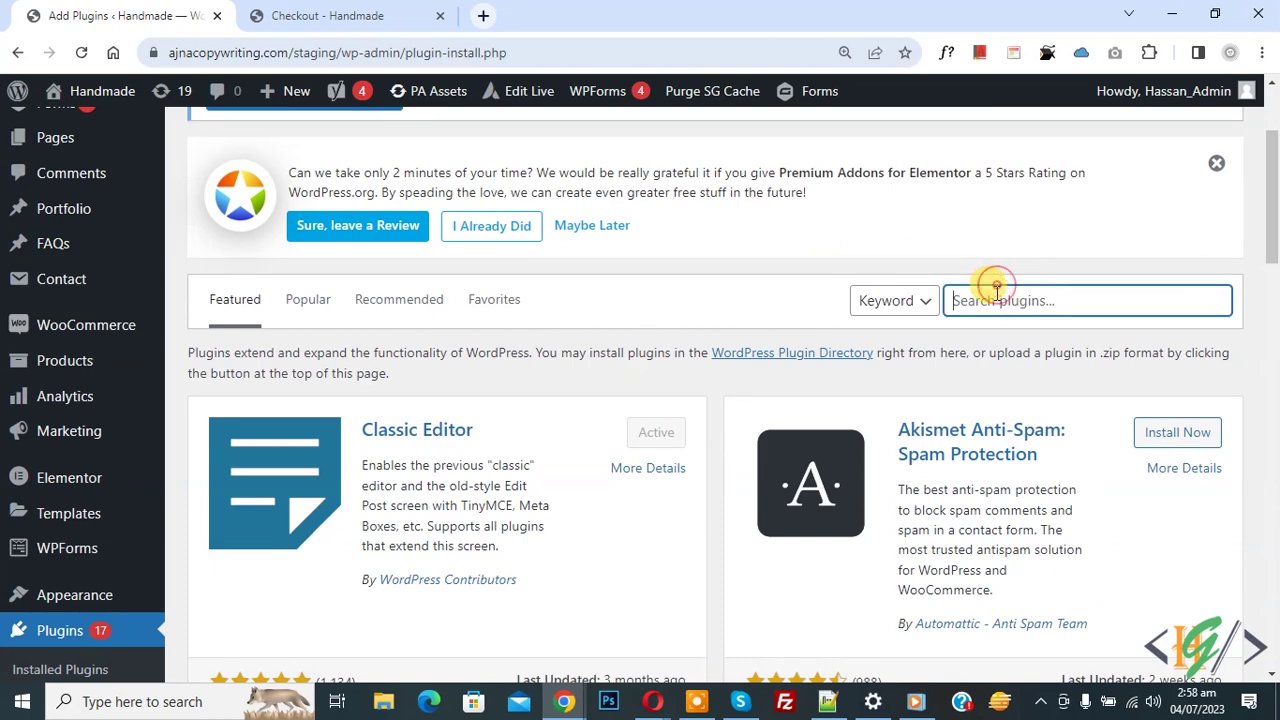
text(wpcode)
key(Return)
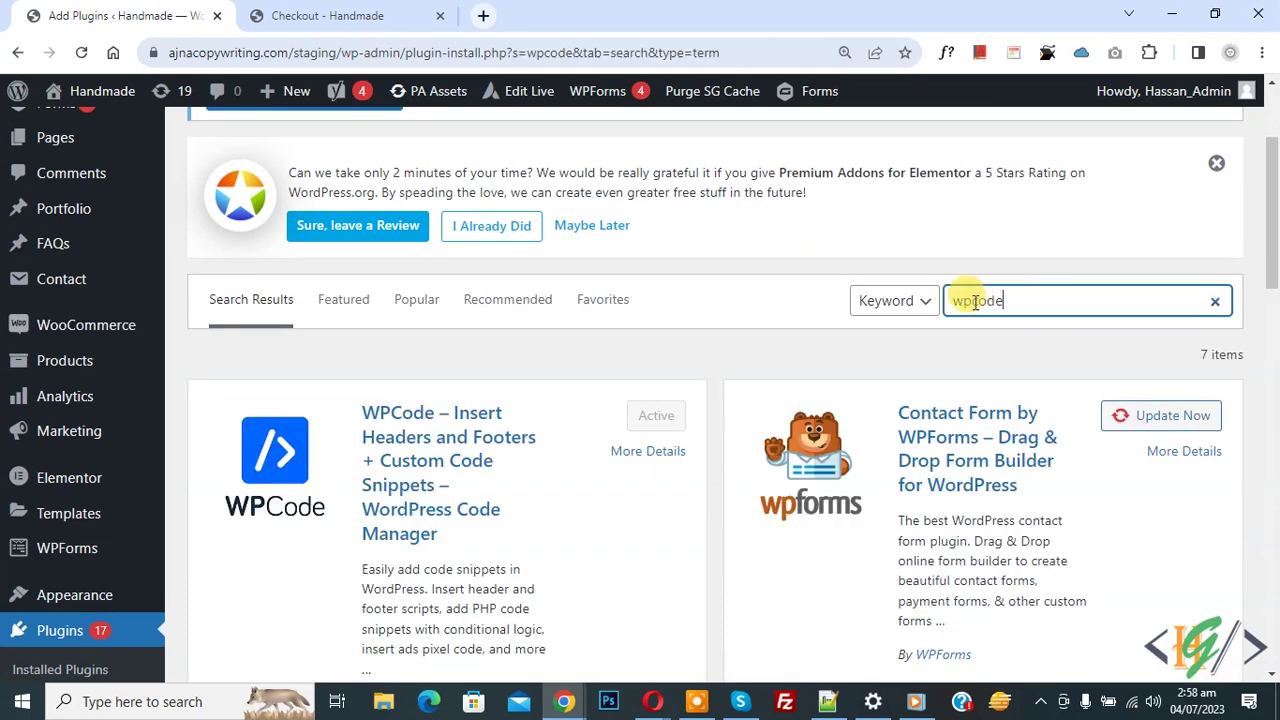
scroll(400, 380, down, 2)
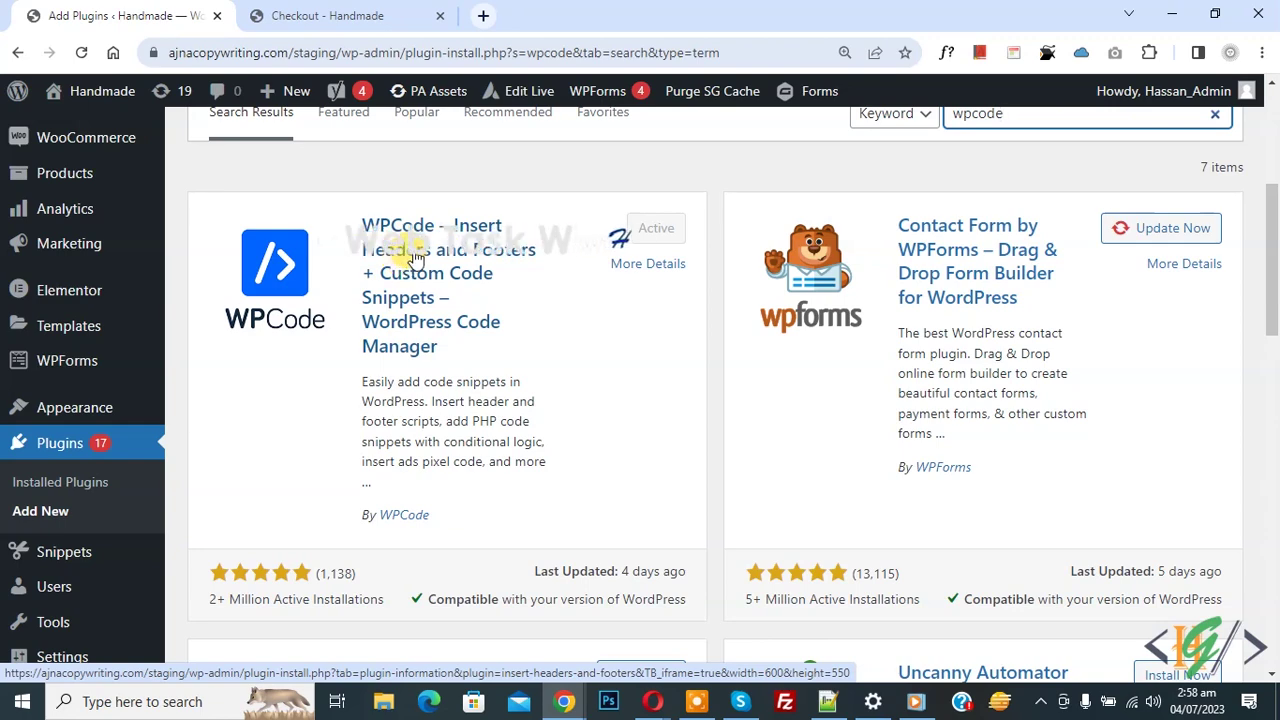
Add a new code snippet in WPCode, using the custom code option instead of a library snippet.
scroll(413, 255, down, 2)
scroll(410, 260, down, 2)
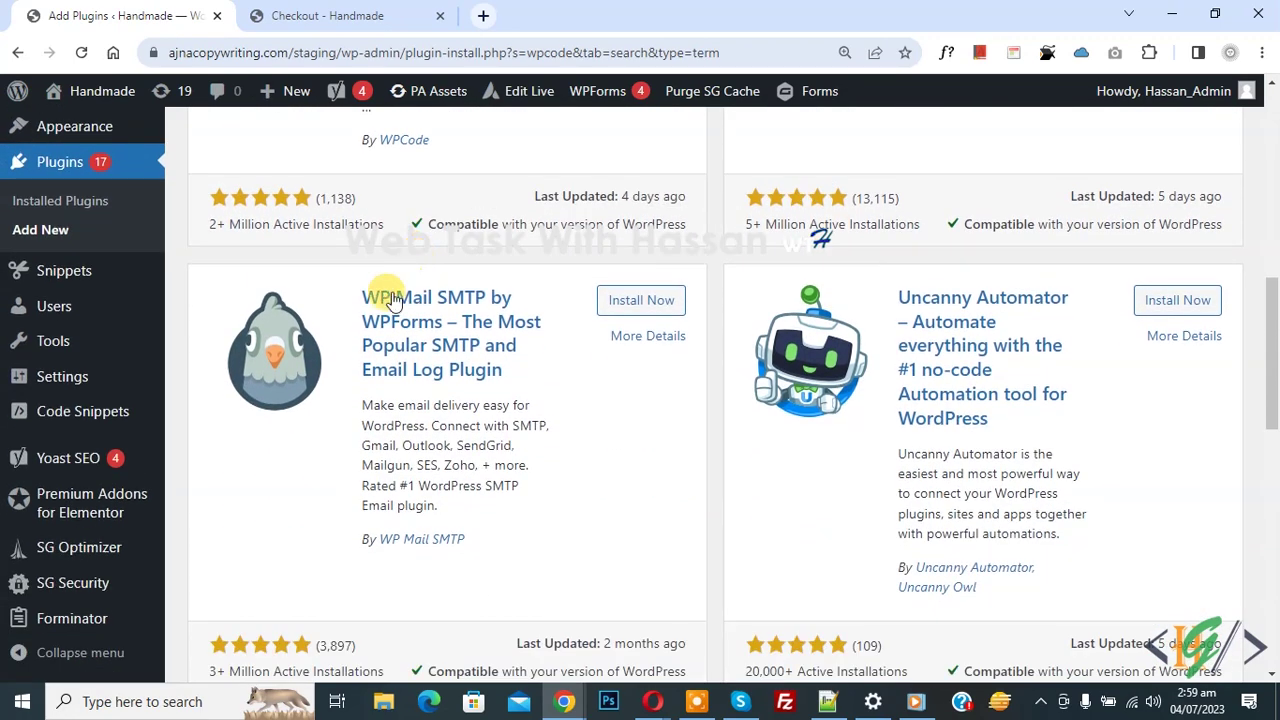
mouse_move(90, 411)
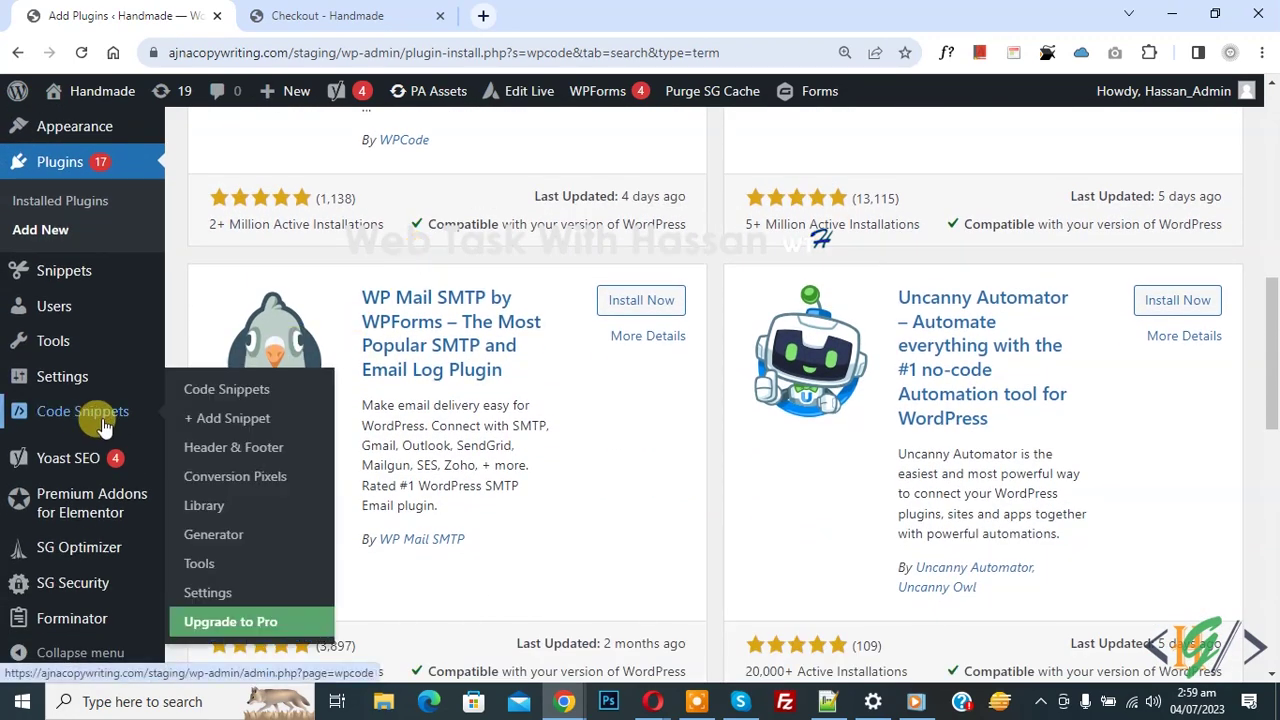
click(227, 421)
mouse_move(508, 363)
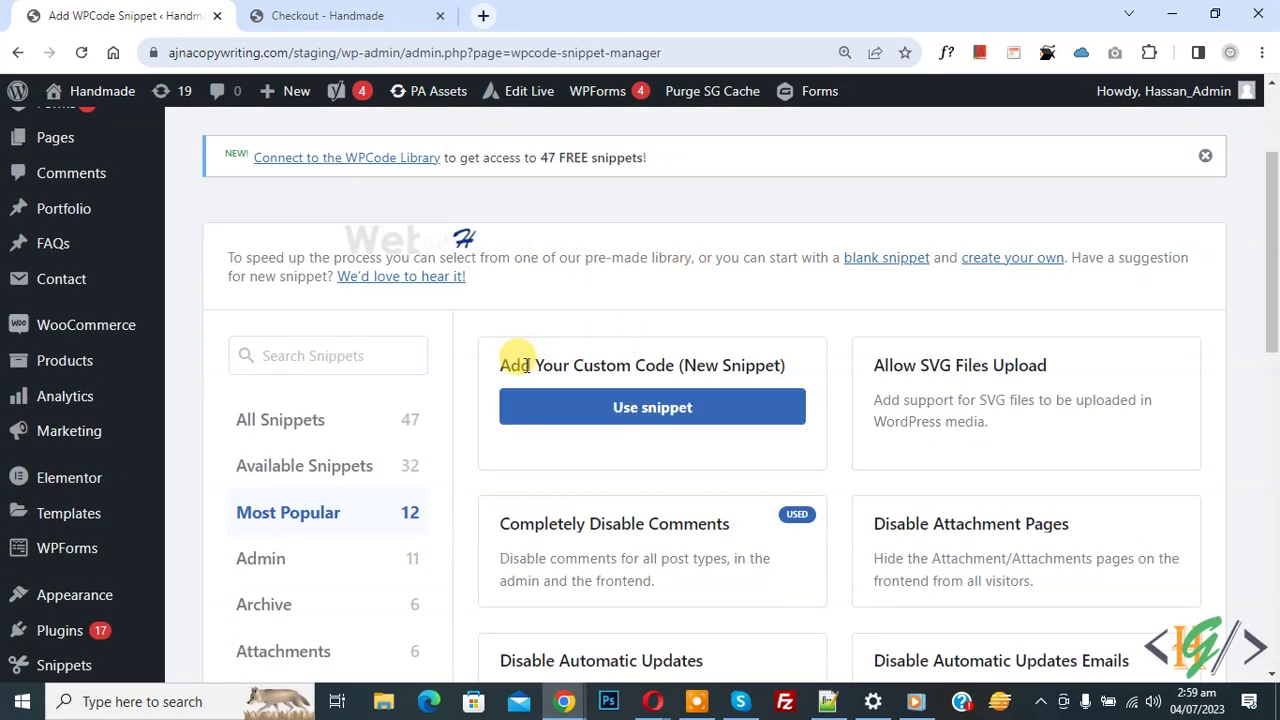
click(652, 410)
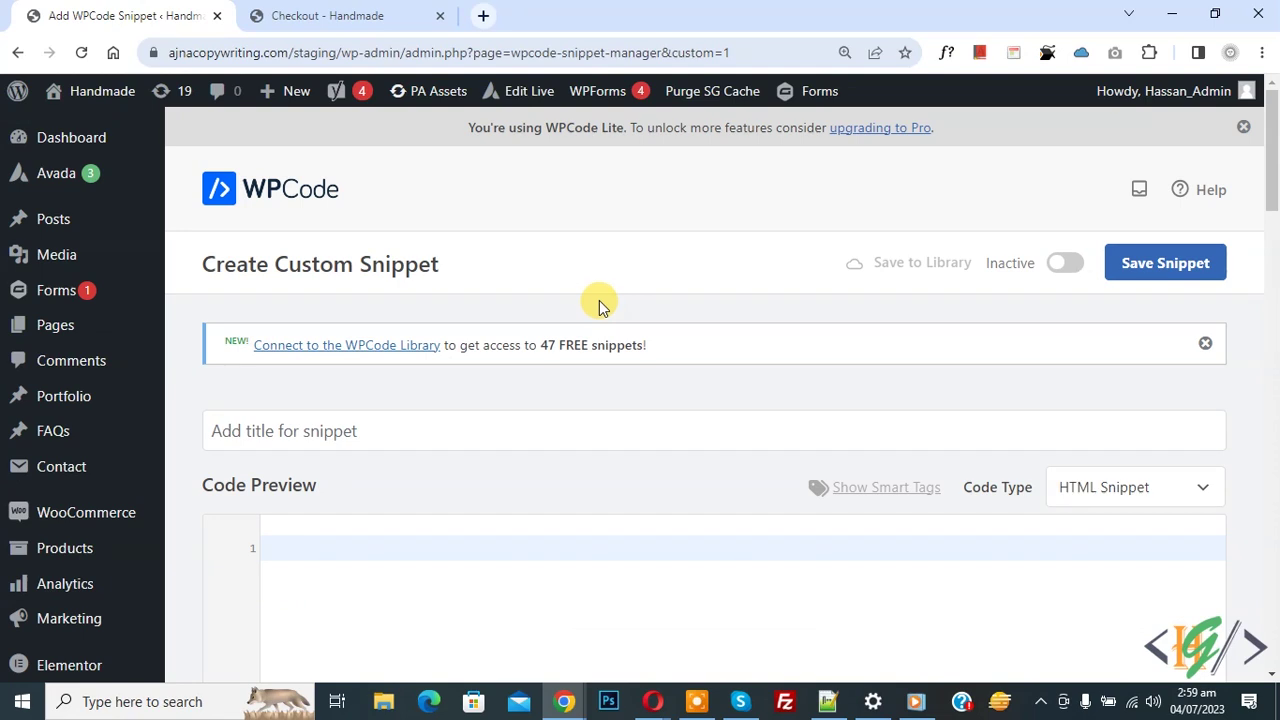
Open the WooCommerce settings and the product categories page in separate new browser tabs, keeping the snippet page open.
mouse_move(97, 516)
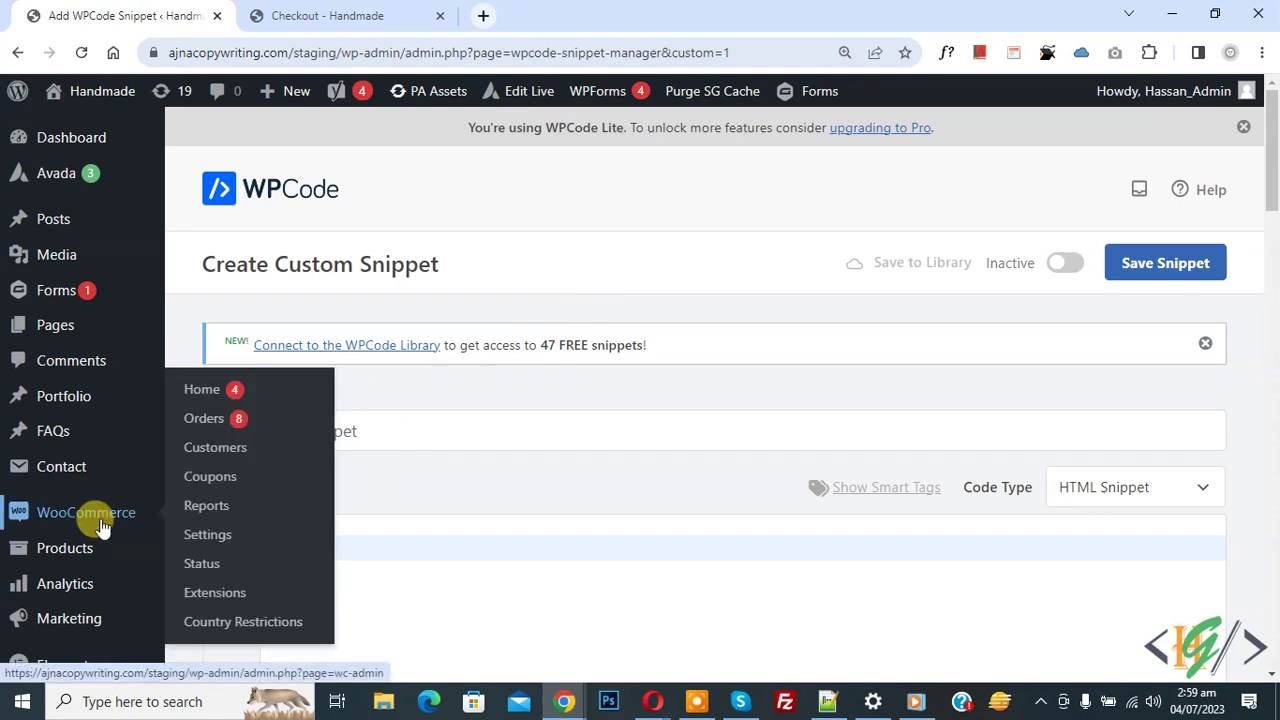
right_click(210, 537)
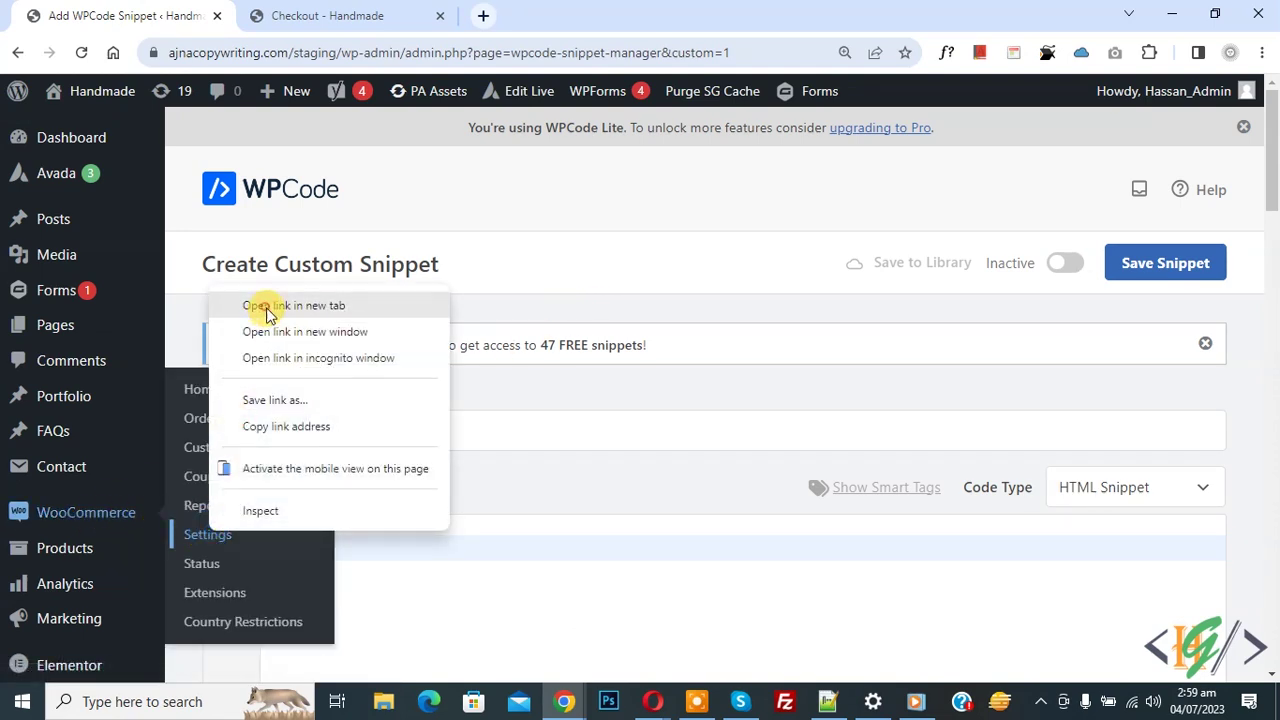
click(265, 308)
mouse_move(90, 550)
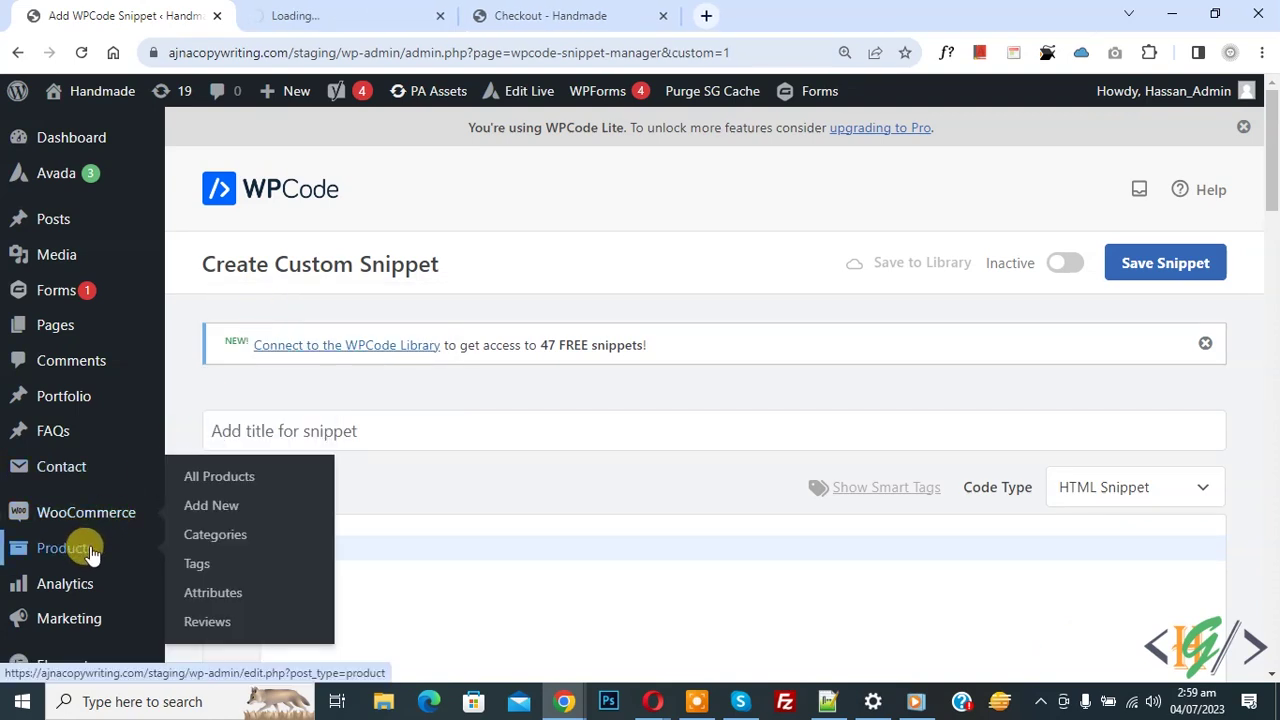
right_click(200, 534)
click(293, 318)
drag(204, 262, 500, 277)
click(497, 272)
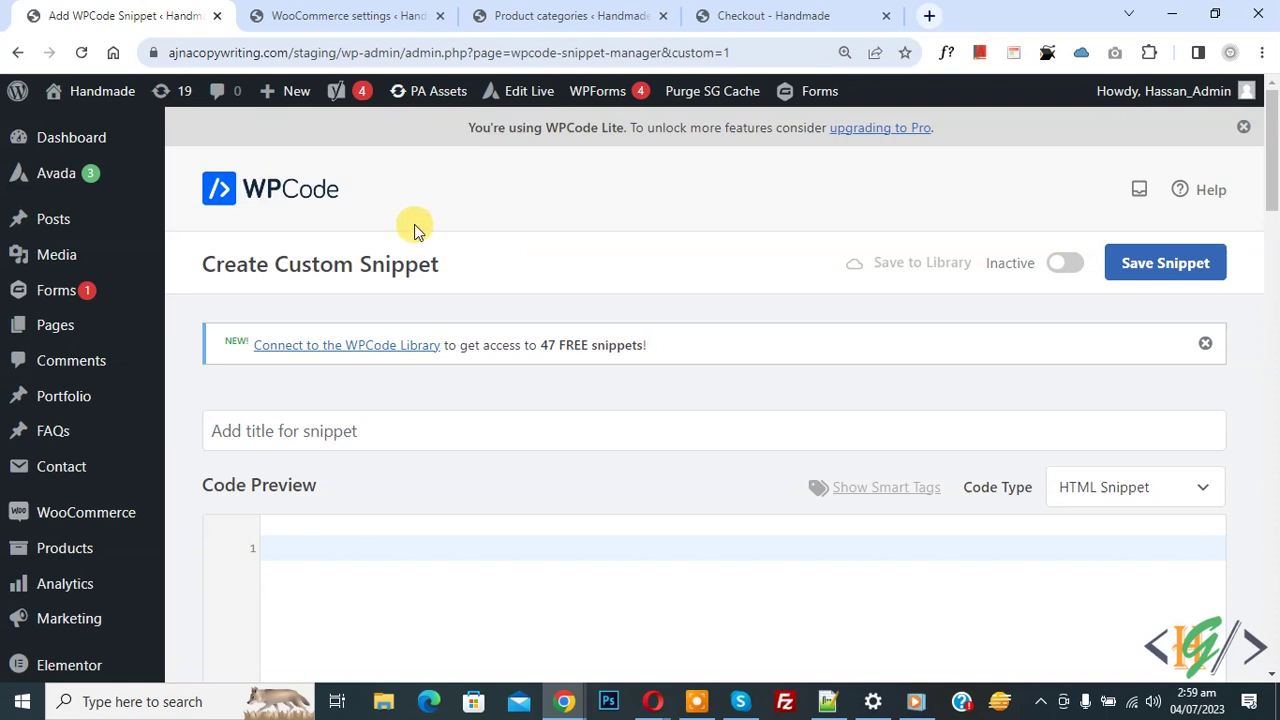
Set the code type to PHP Snippet and paste the wtwh_unset_gateway_by_category payment gateway filter code into the editor.
scroll(414, 229, down, 2)
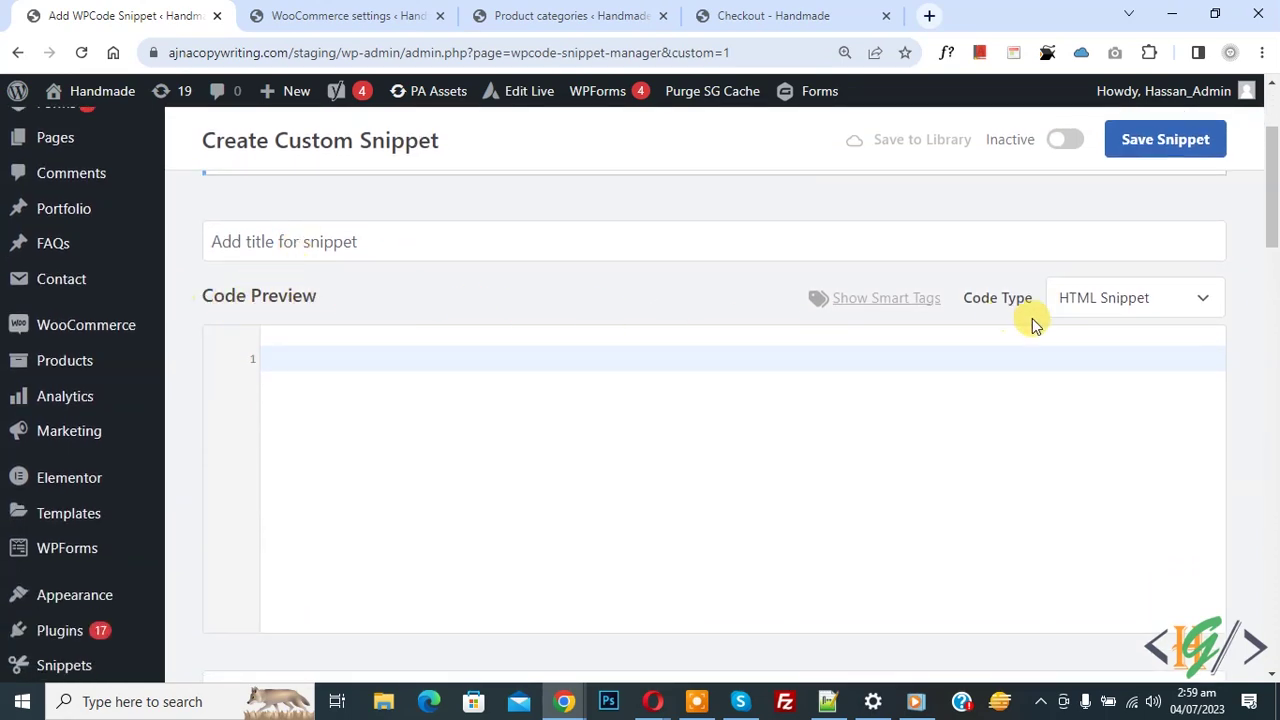
click(1112, 310)
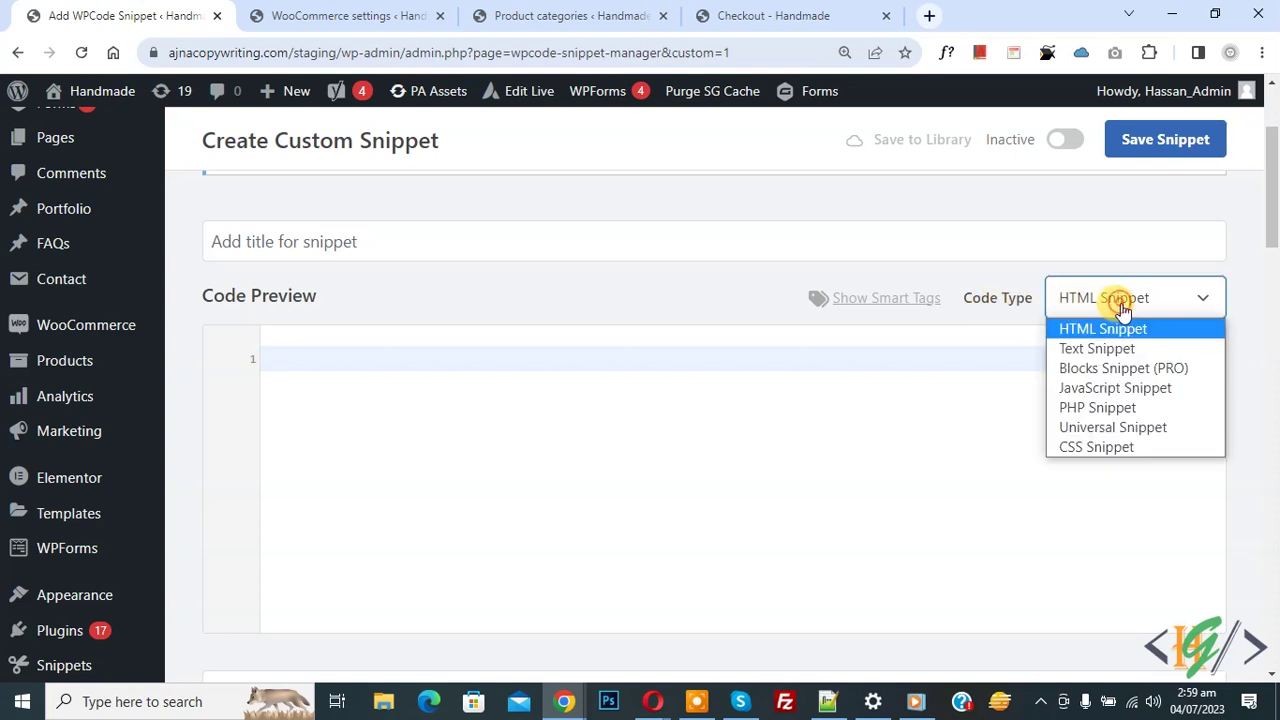
click(1097, 408)
click(509, 374)
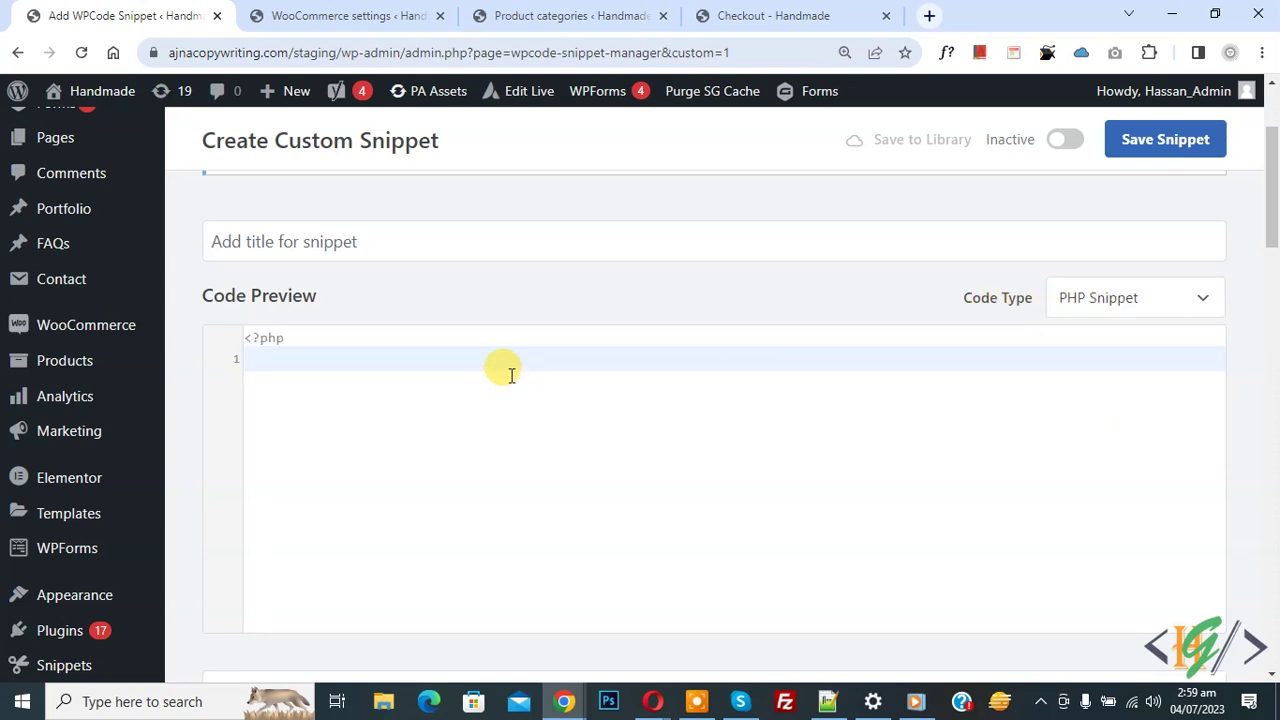
key(ctrl+v)
drag(256, 600, 211, 297)
click(384, 508)
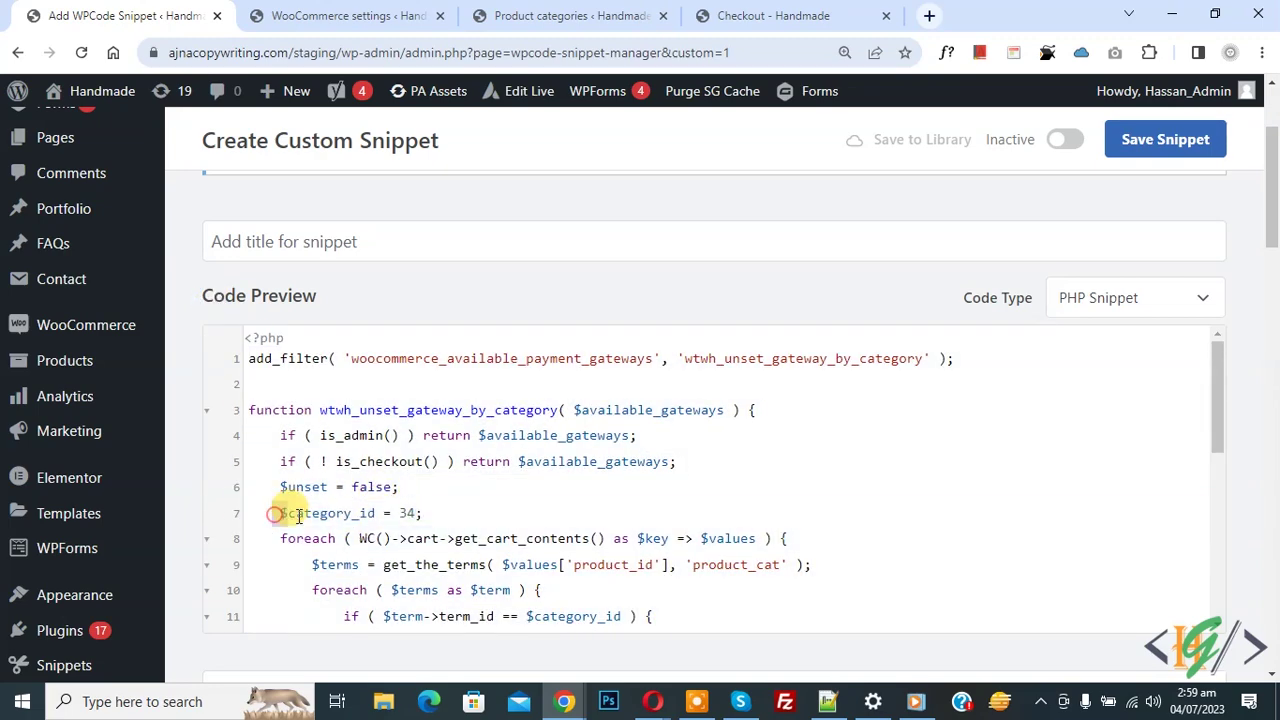
Open the Ceramics product category for editing and copy its tag_ID number from the page address.
drag(283, 513, 453, 519)
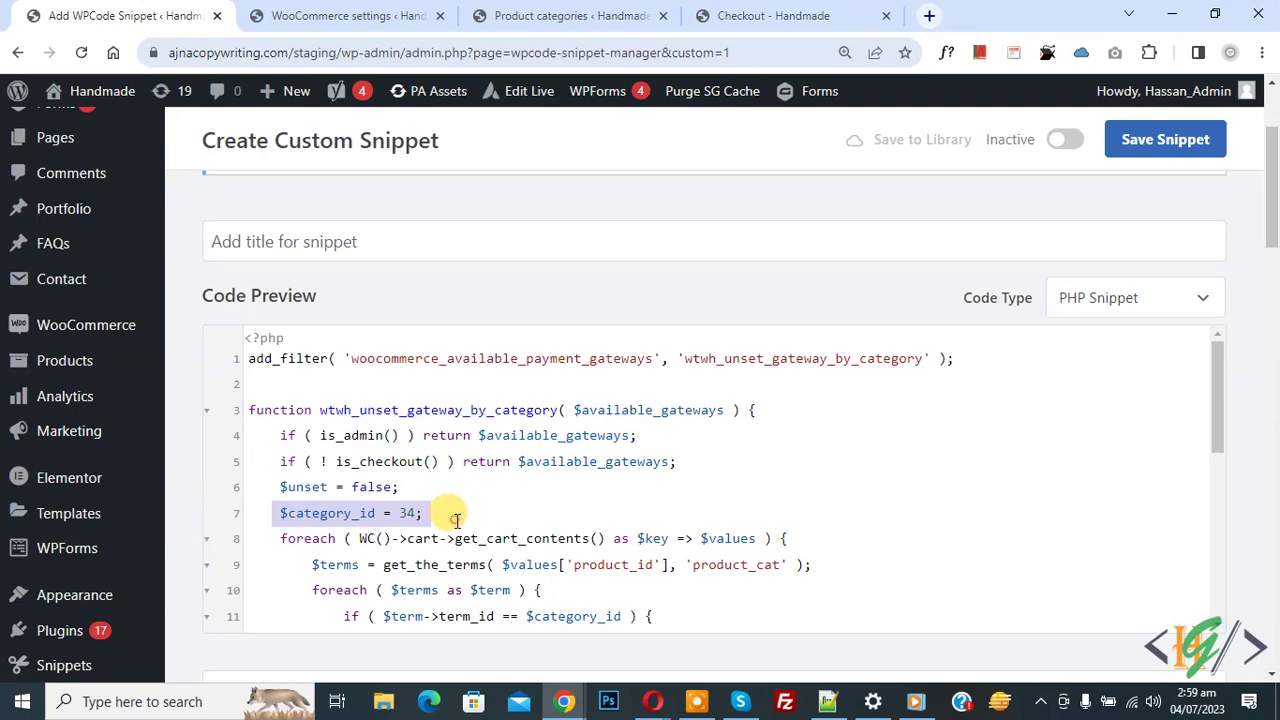
click(455, 519)
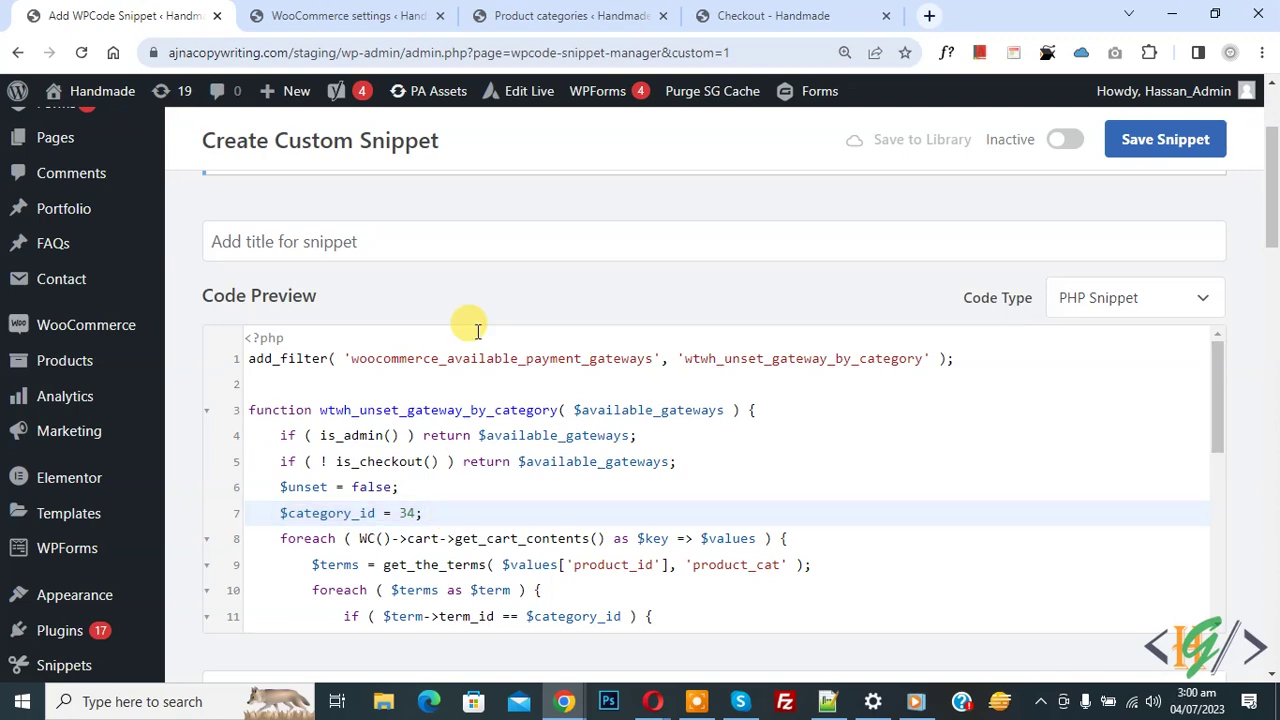
click(550, 15)
scroll(721, 217, down, 5)
scroll(723, 217, down, 3)
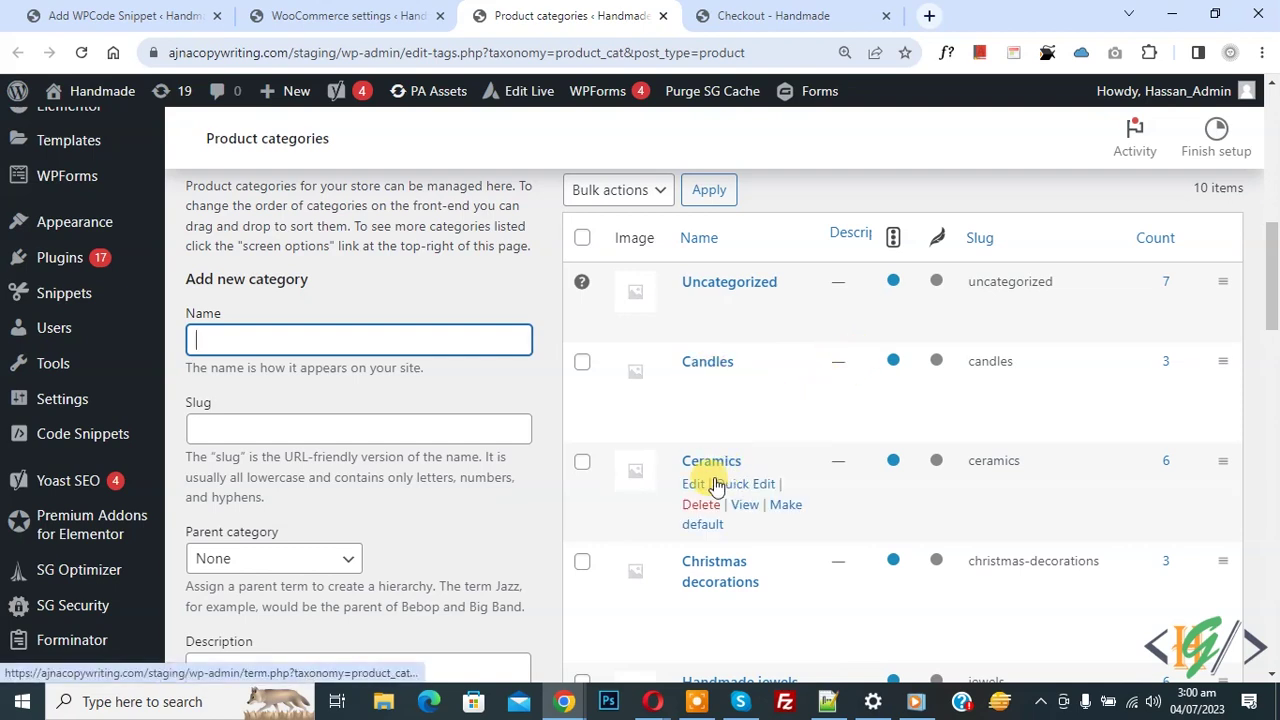
click(694, 486)
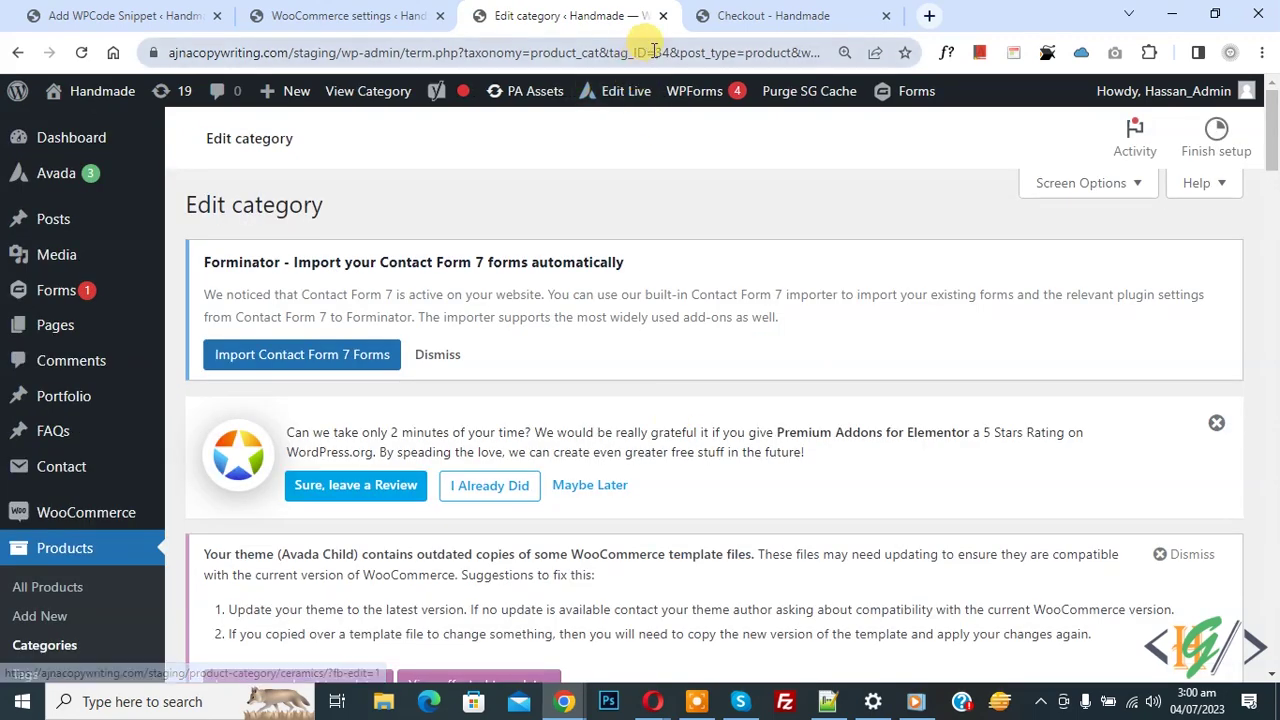
click(655, 50)
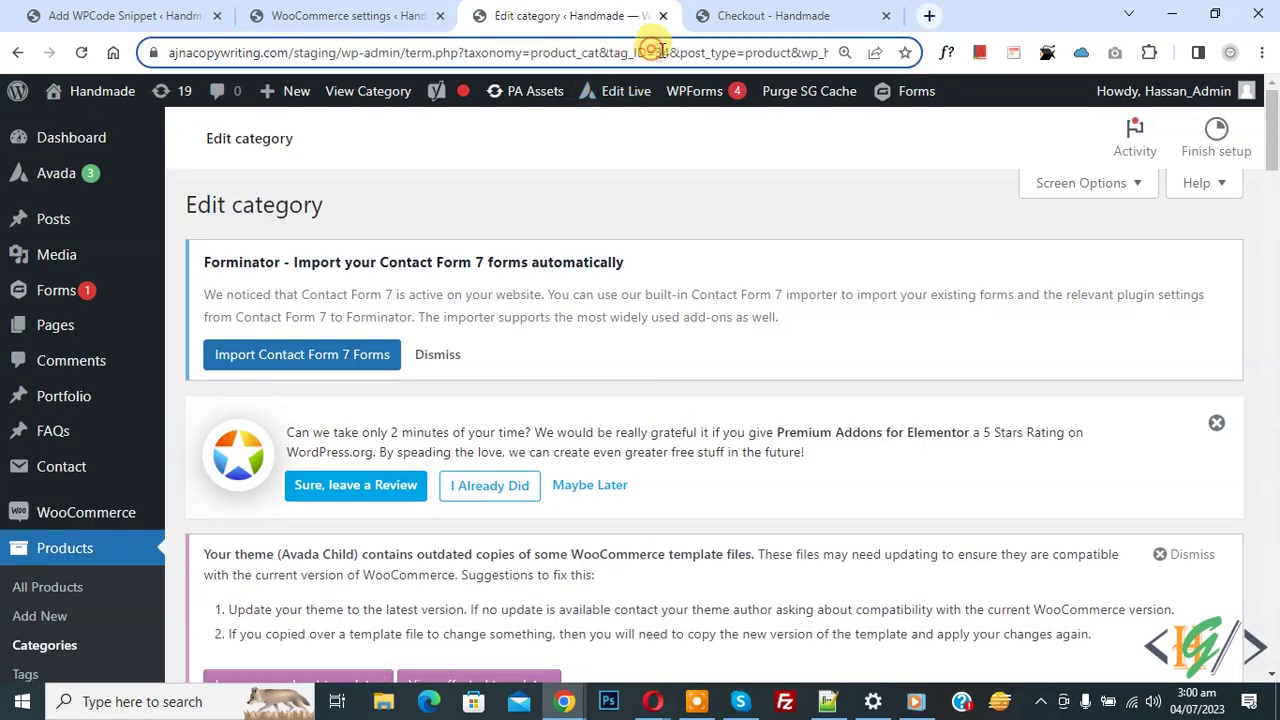
double_click(666, 52)
key(ctrl+c)
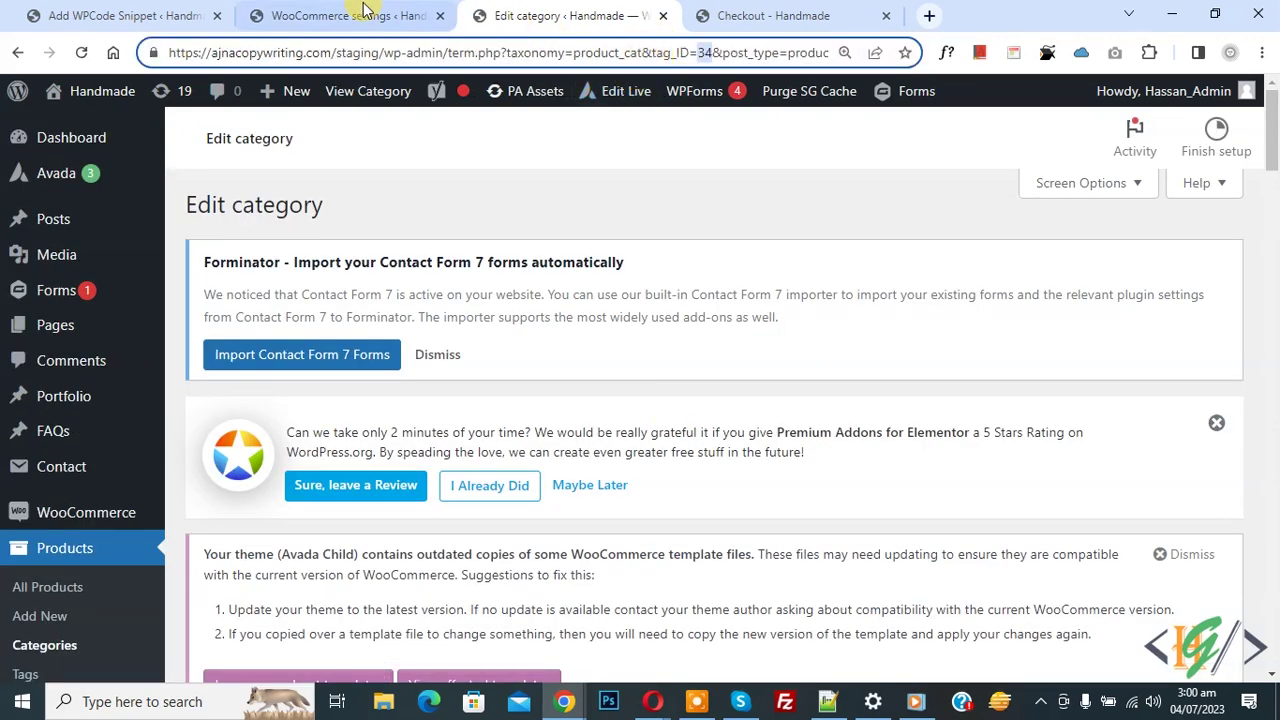
Set $category_id to 34 in the snippet code by pasting the copied category ID.
click(150, 15)
double_click(408, 513)
key(ctrl+v)
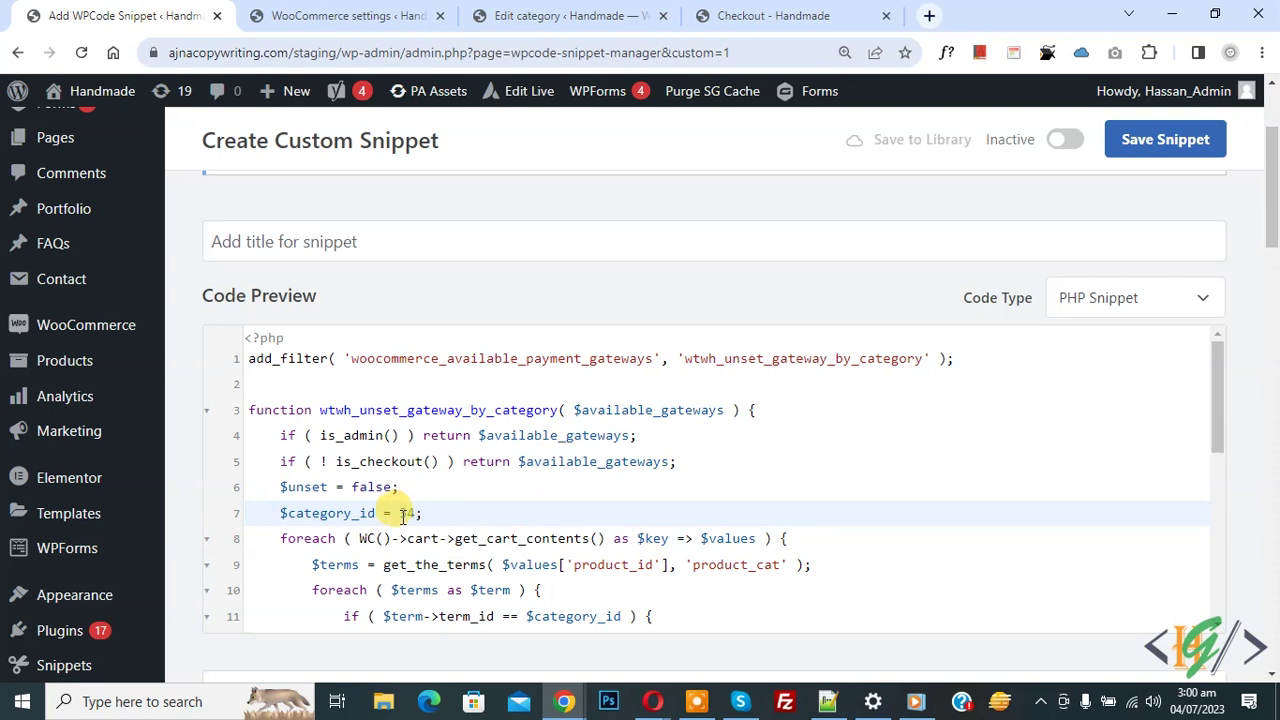
double_click(406, 513)
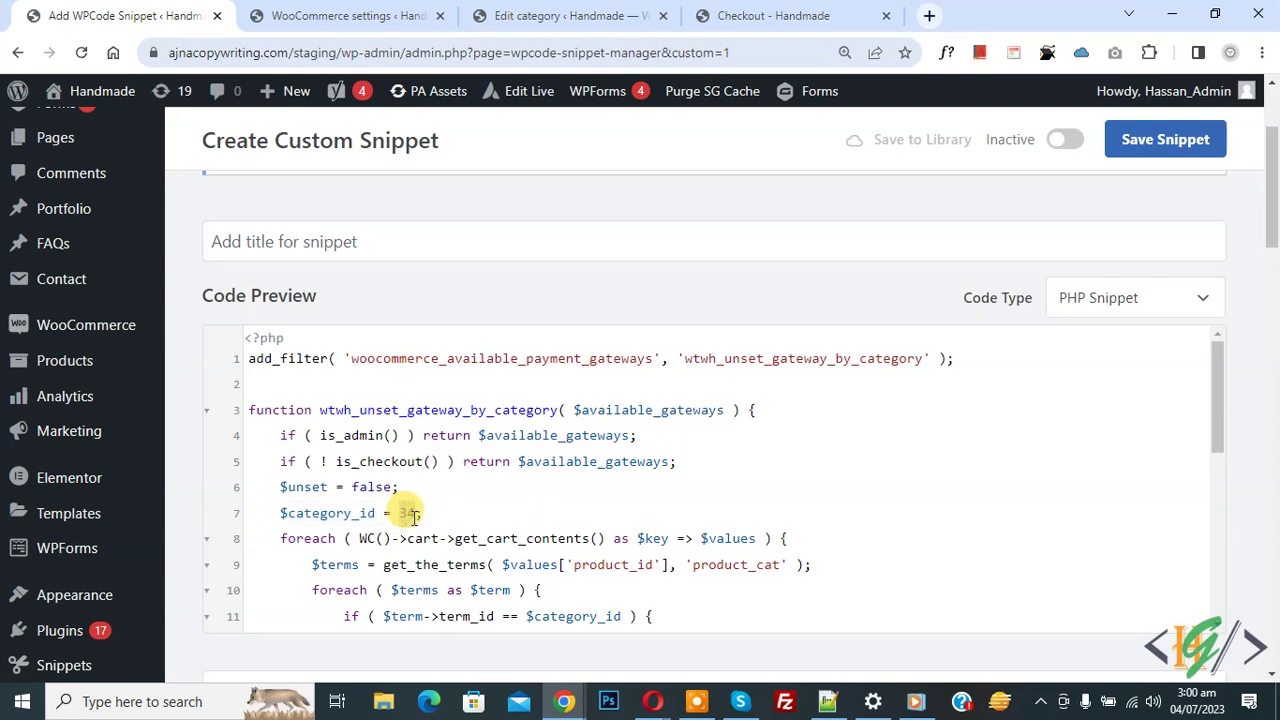
click(545, 476)
Examine the payment gateway IDs used in the two unset lines near the end of the snippet code.
scroll(543, 465, down, 5)
scroll(550, 470, up, 1)
click(535, 463)
double_click(535, 463)
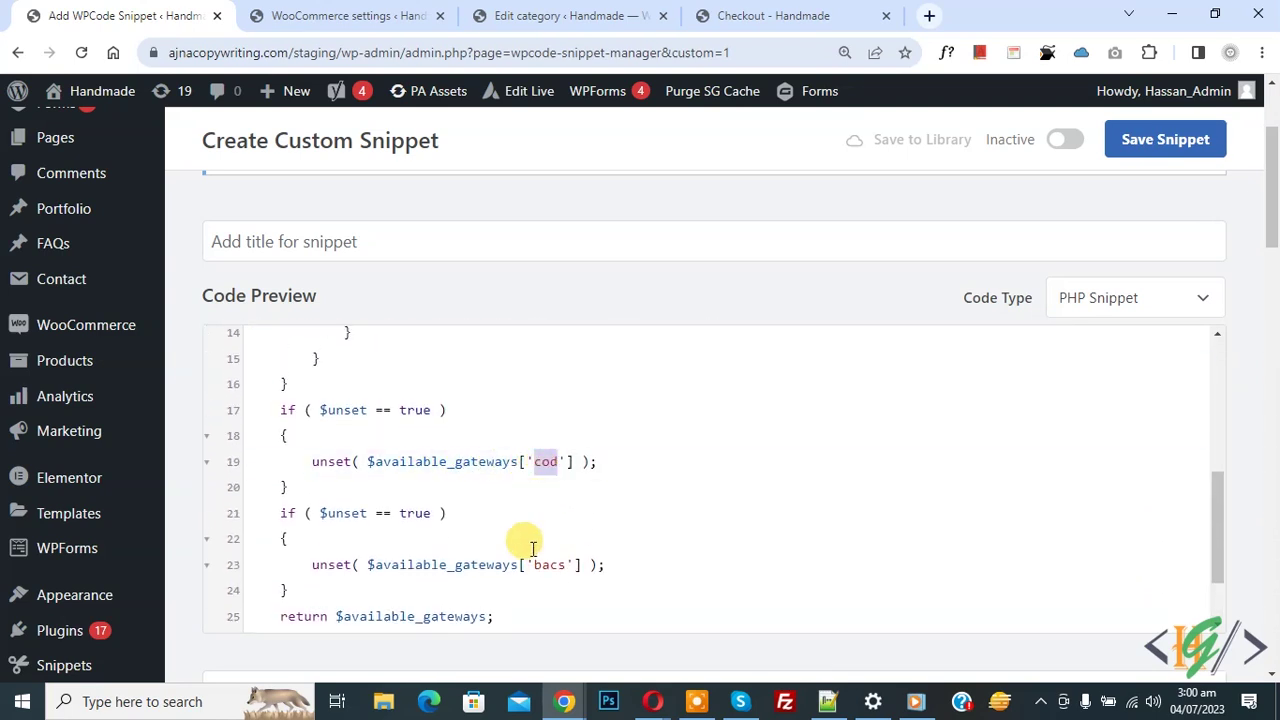
click(535, 566)
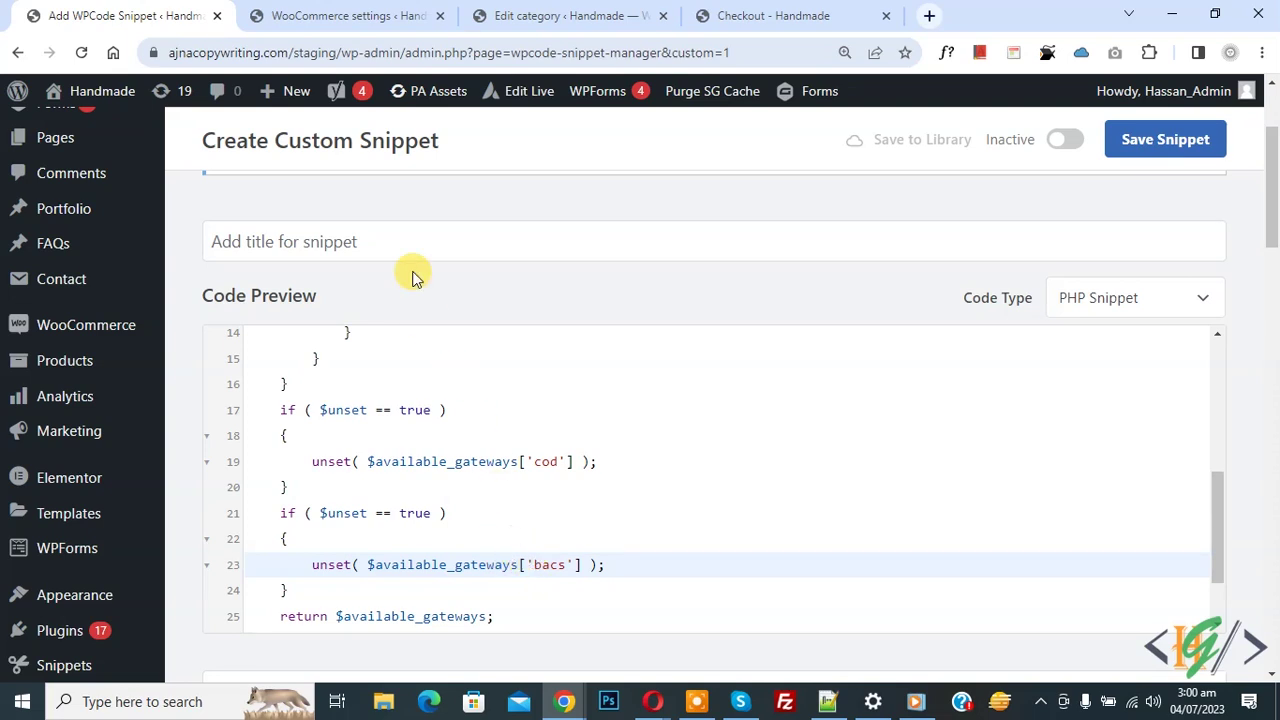
Open the Payments section of the WooCommerce settings and look at the list of payment methods.
click(343, 15)
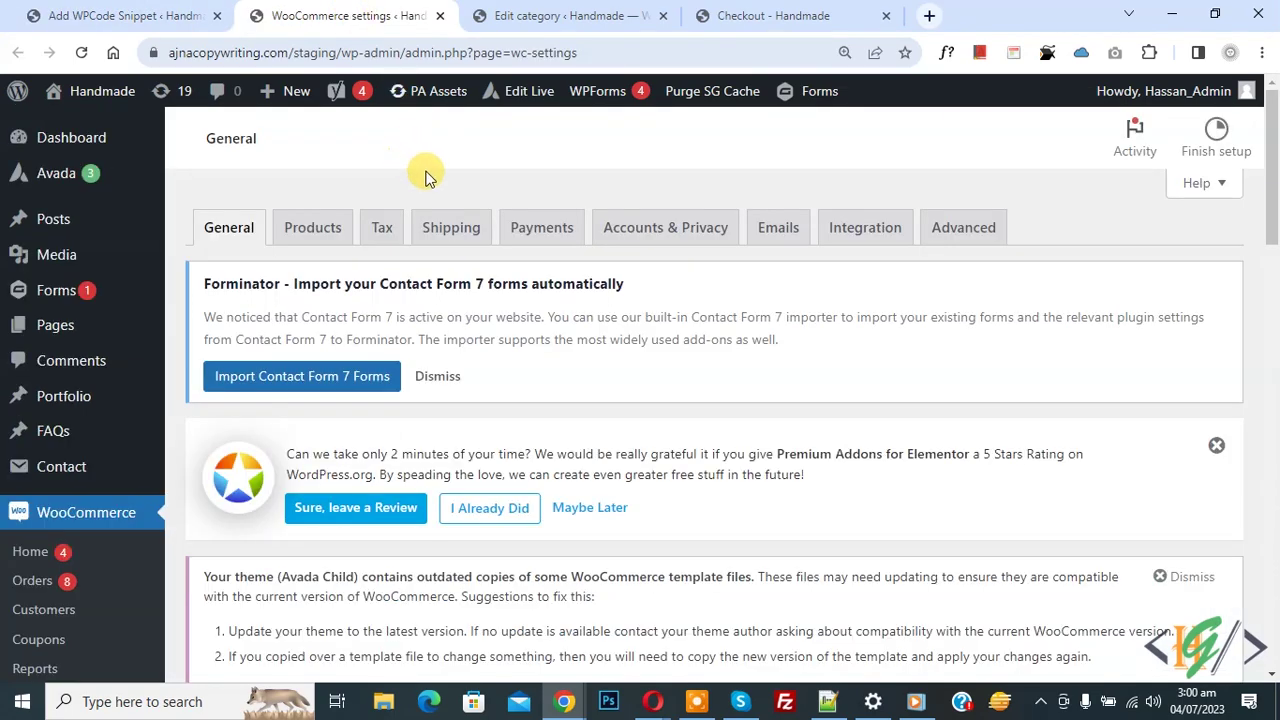
click(536, 230)
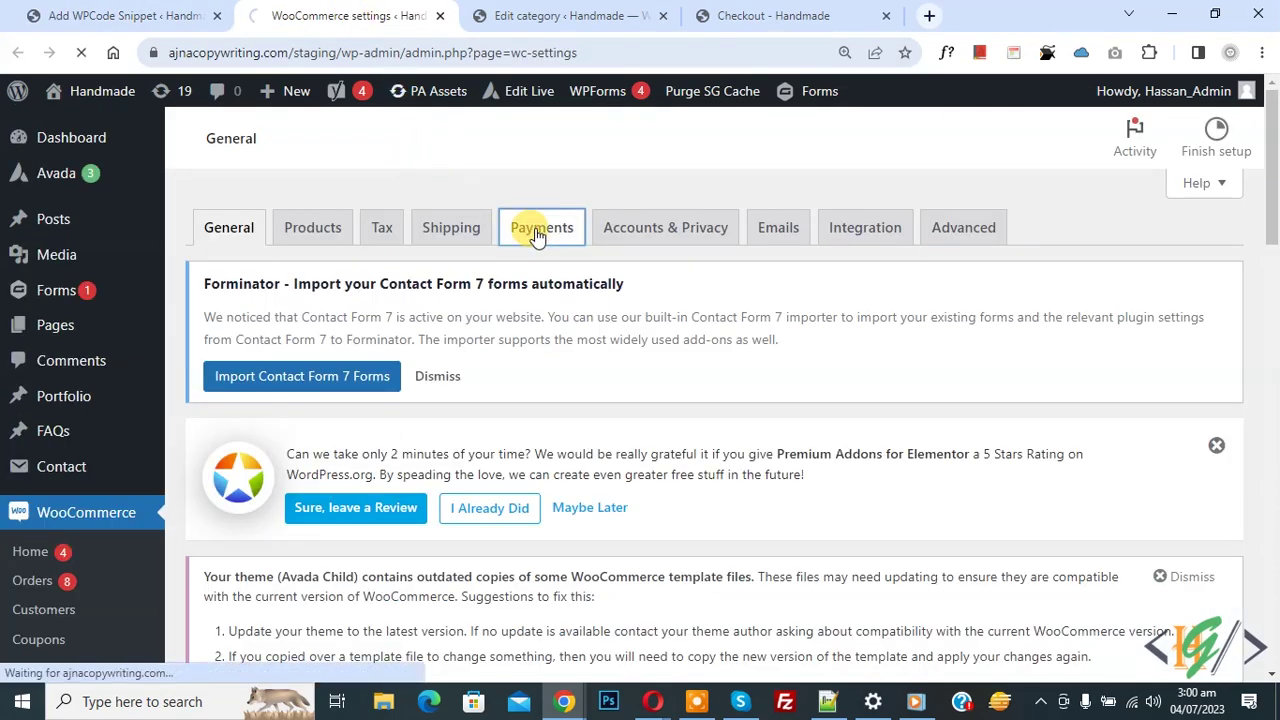
scroll(598, 292, down, 3)
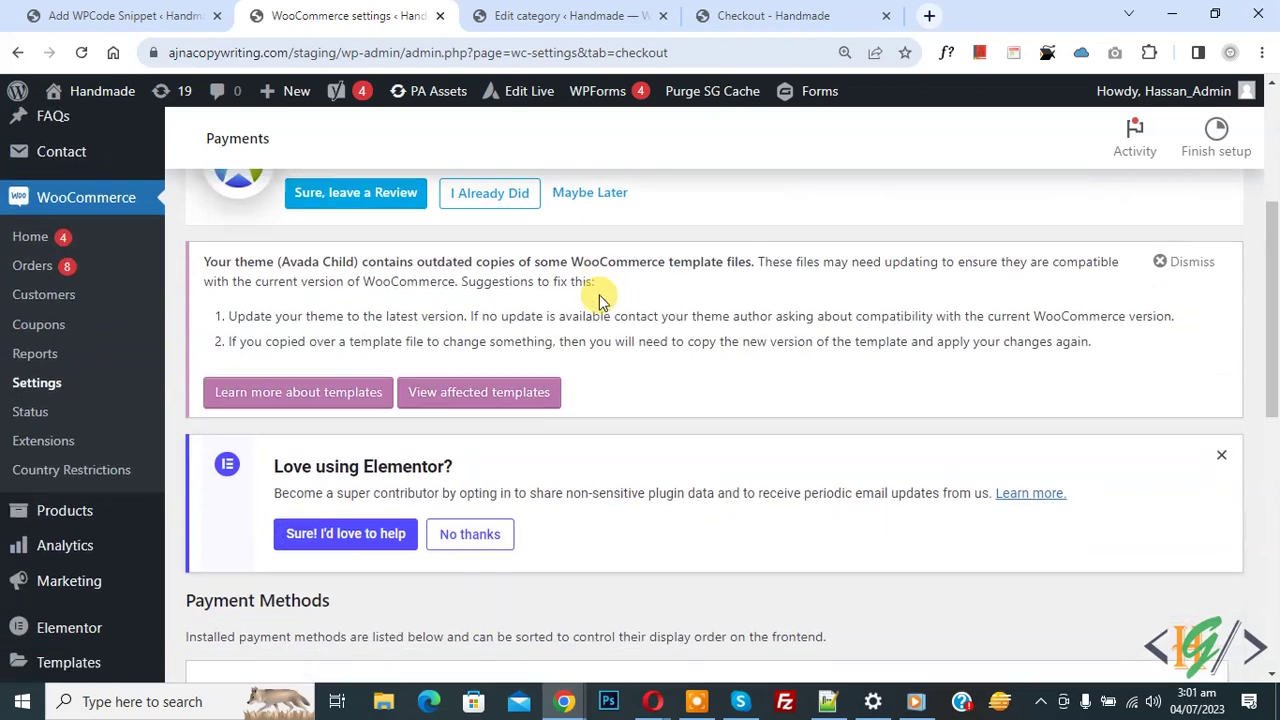
scroll(598, 297, down, 3)
drag(300, 262, 362, 265)
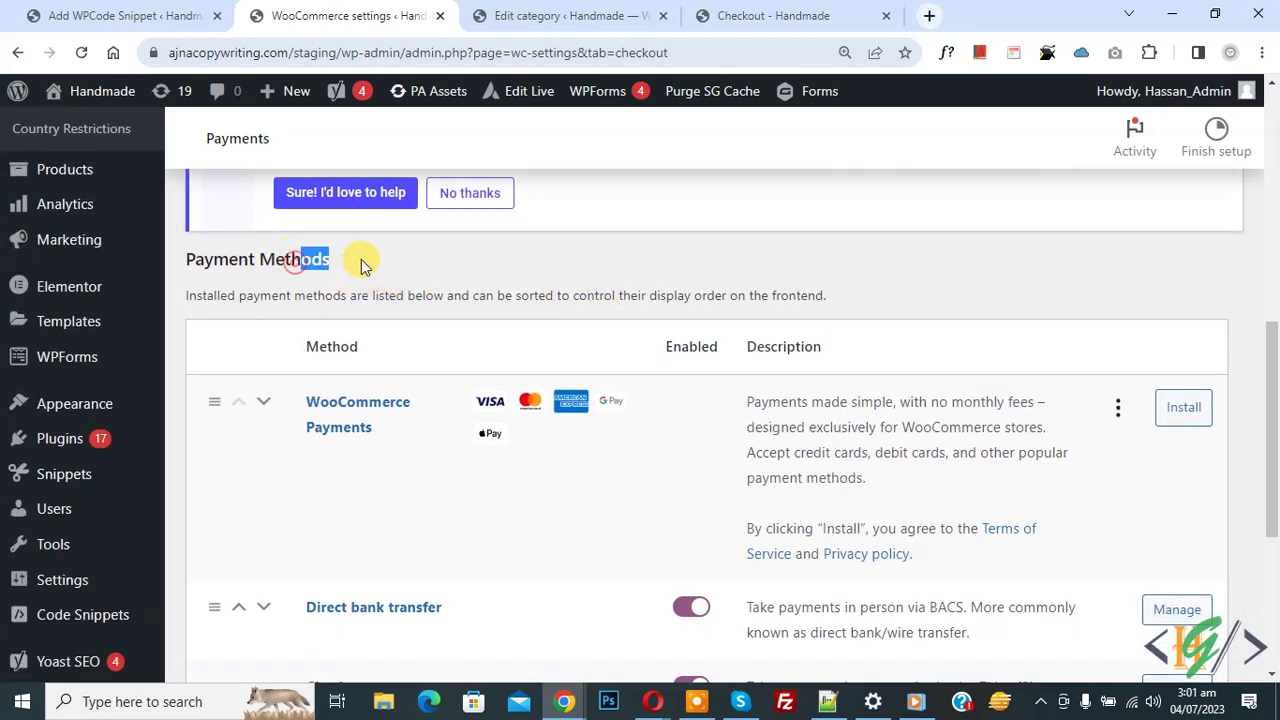
Open the Direct bank transfer payment method's settings and look up its gateway ID in the section part of the page address.
click(491, 257)
scroll(491, 257, down, 3)
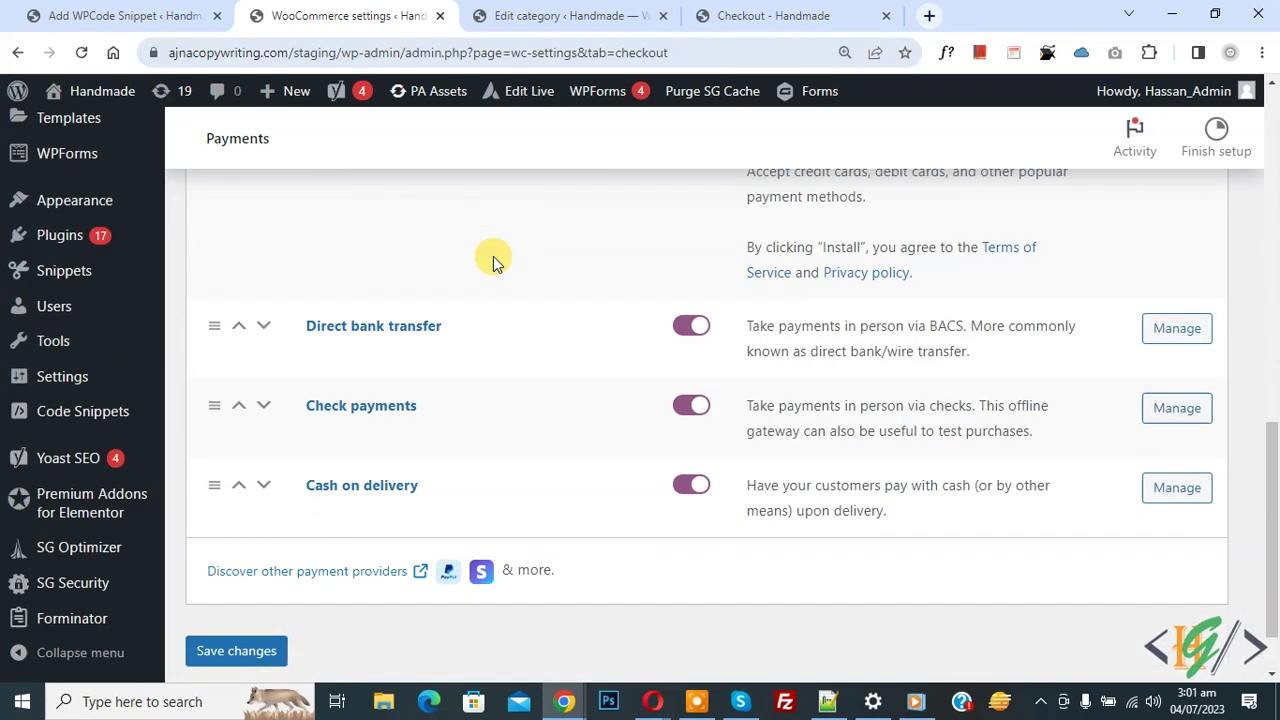
click(388, 328)
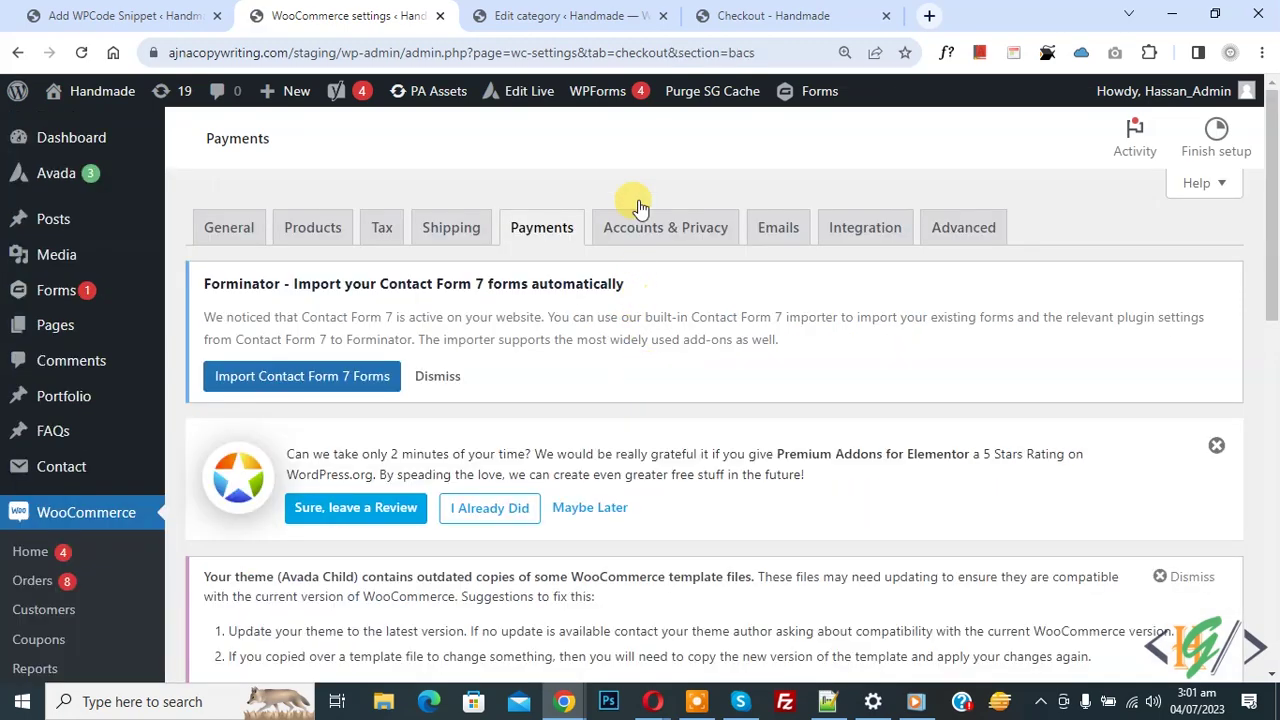
click(731, 50)
drag(729, 51, 760, 53)
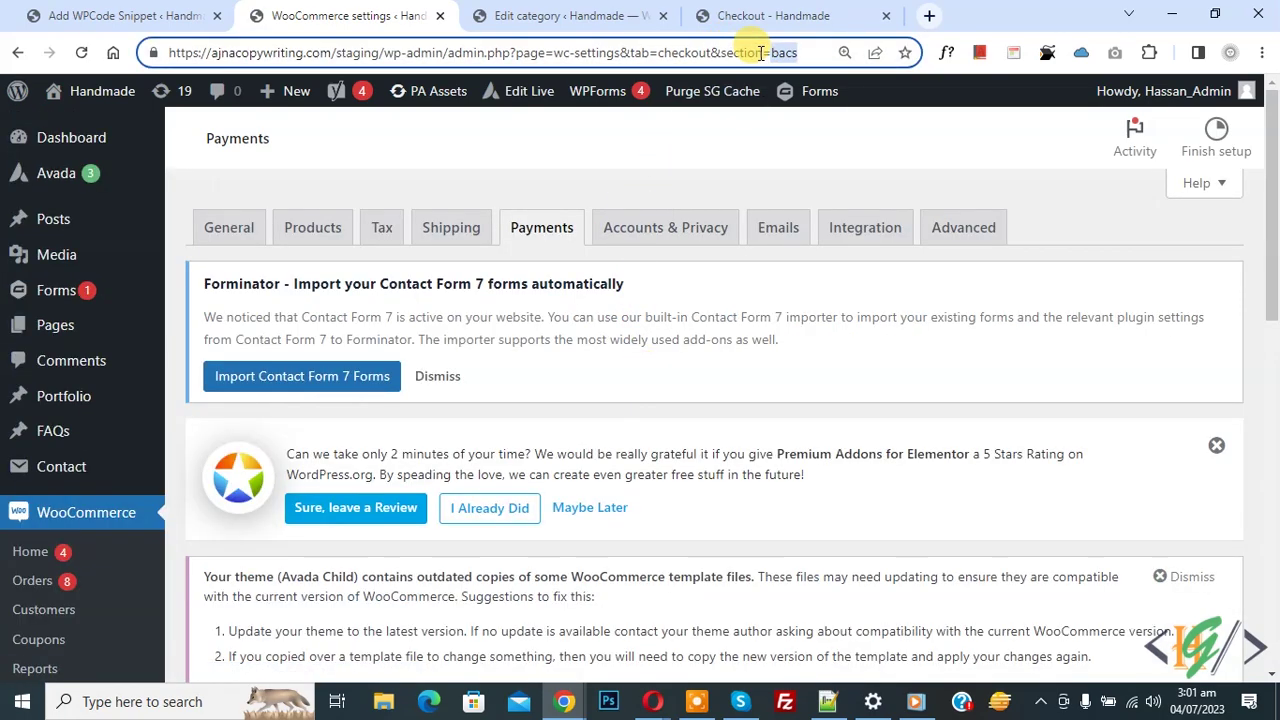
click(783, 62)
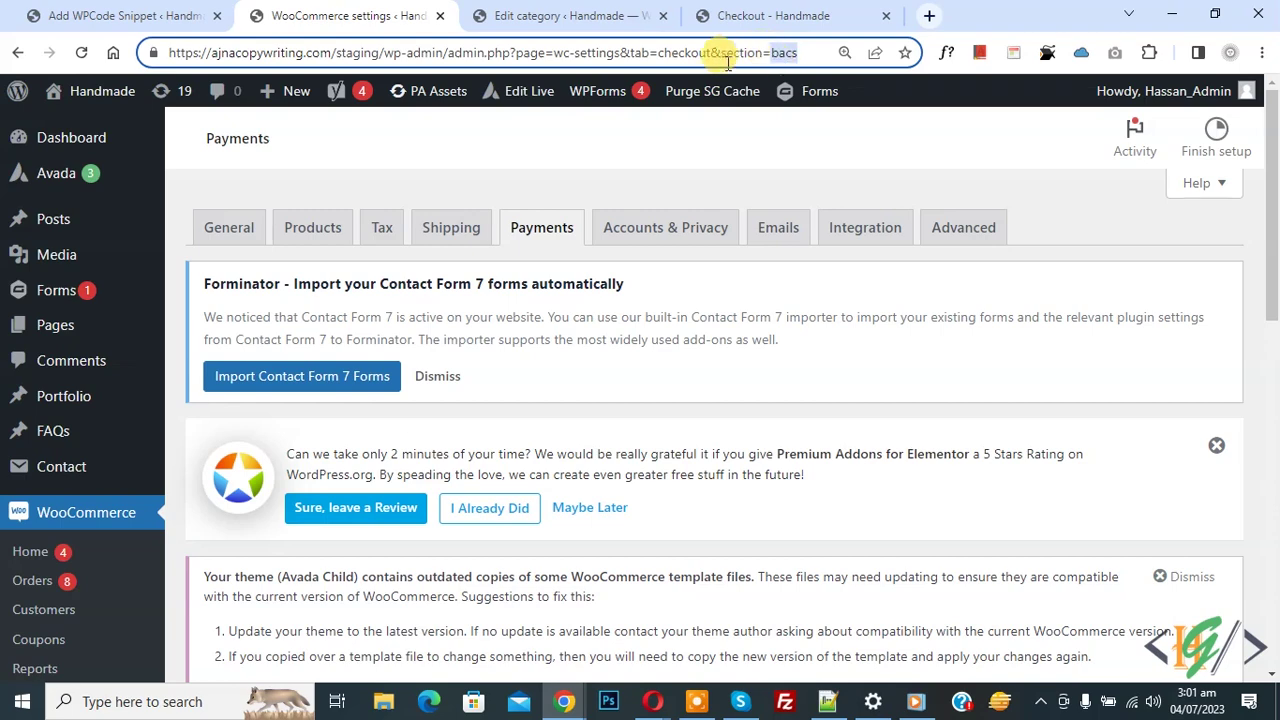
Return to the WPCode snippet and check the cash on delivery and bank transfer gateway IDs in its unset lines.
click(135, 14)
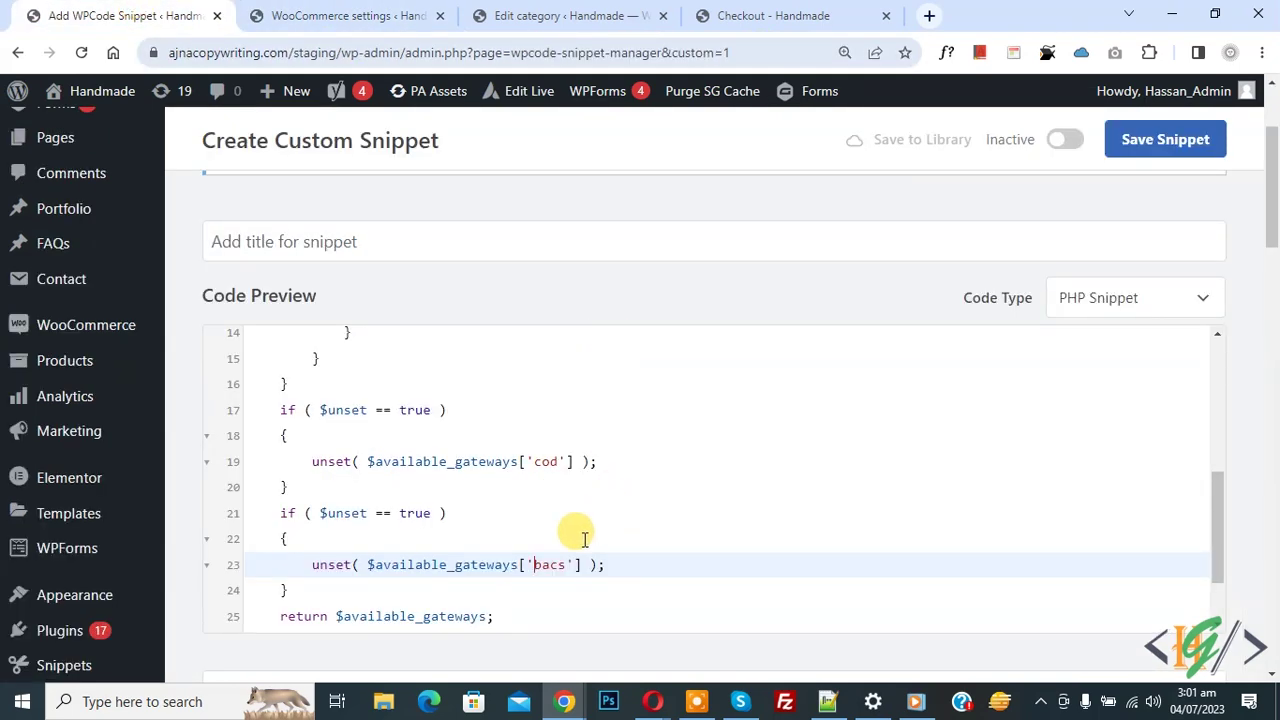
drag(530, 461, 566, 461)
click(534, 494)
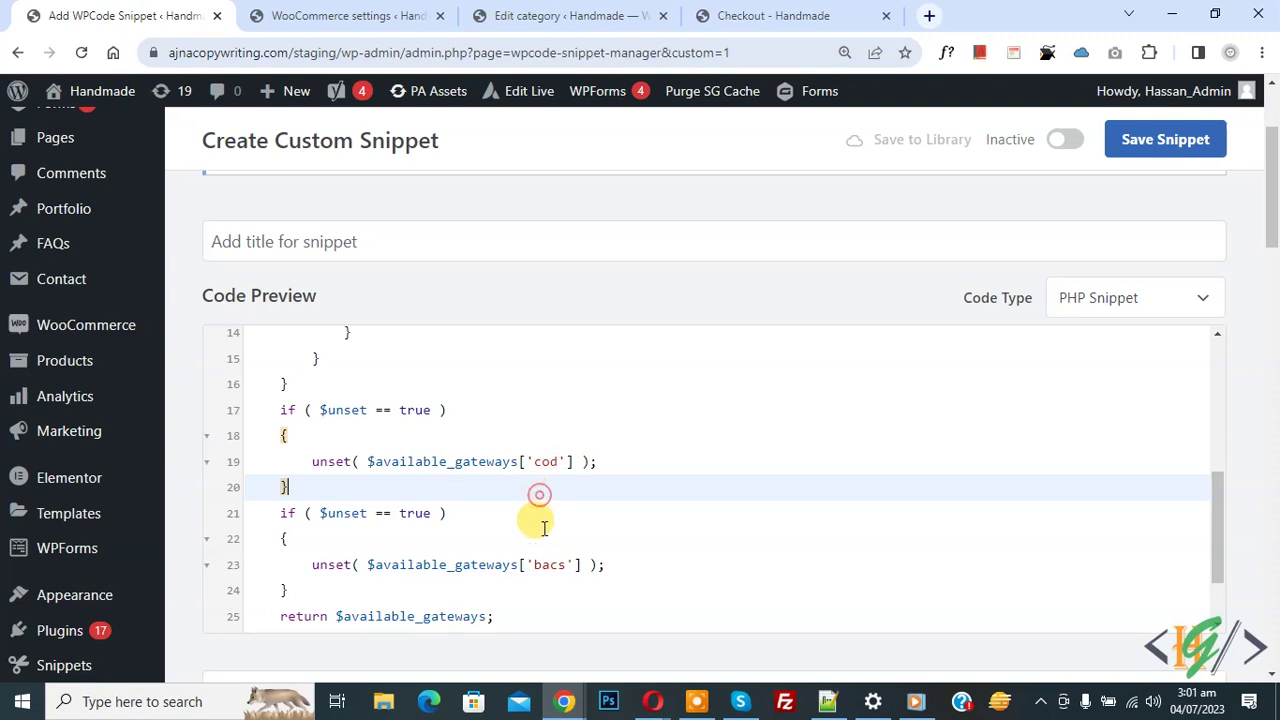
click(537, 565)
drag(537, 565, 563, 565)
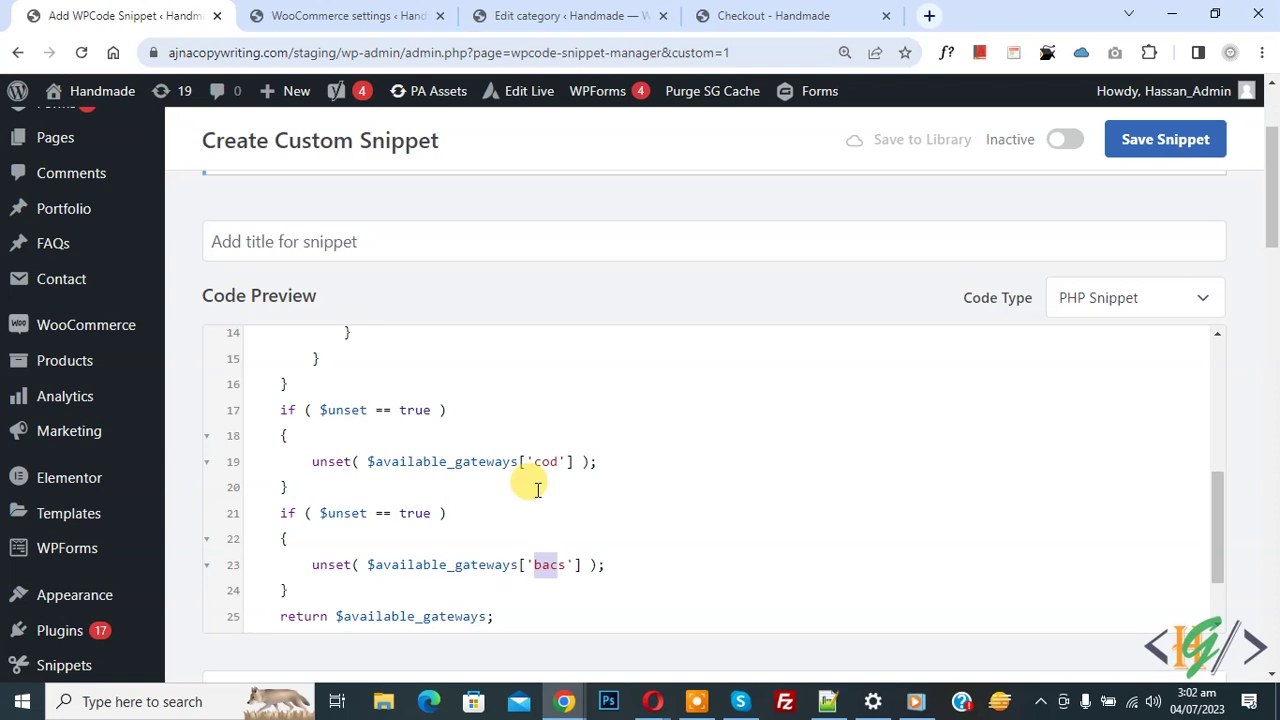
Duplicate the if block that unsets the 'bacs' gateway directly below itself, before the return line.
scroll(537, 489, down, 1)
drag(280, 420, 322, 492)
key(ctrl+c)
click(318, 498)
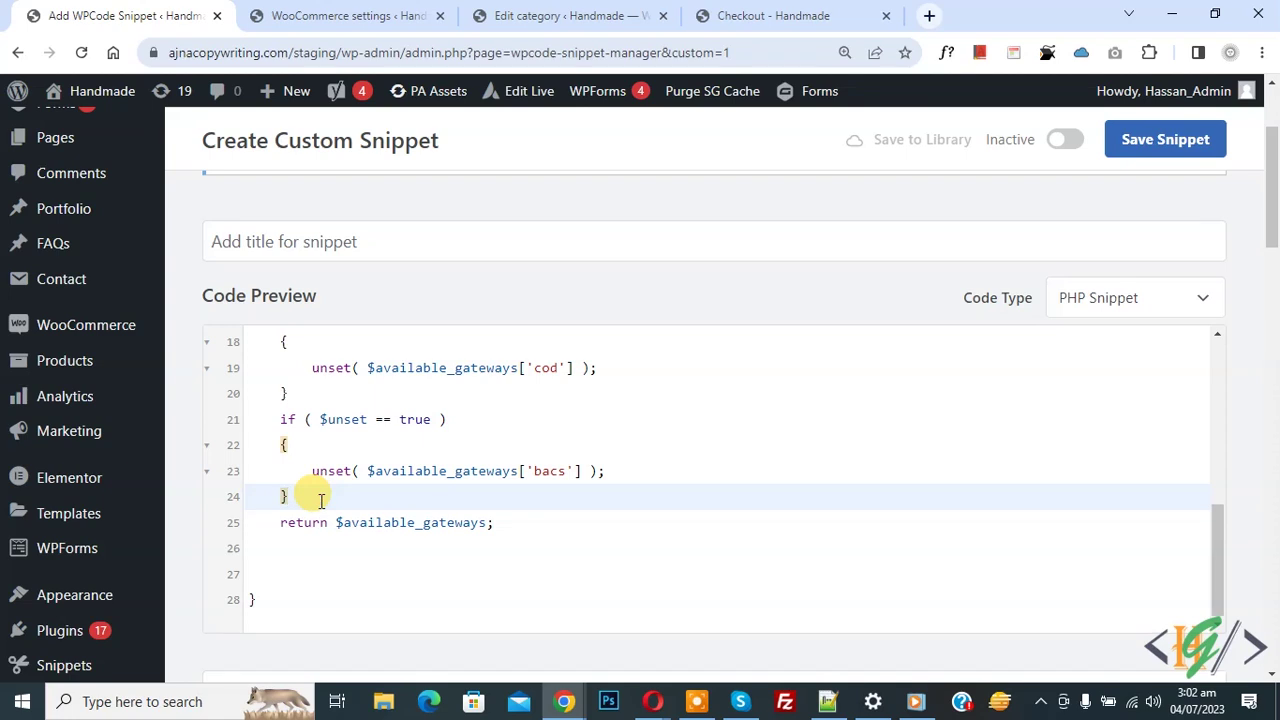
key(Return)
key(ctrl+v)
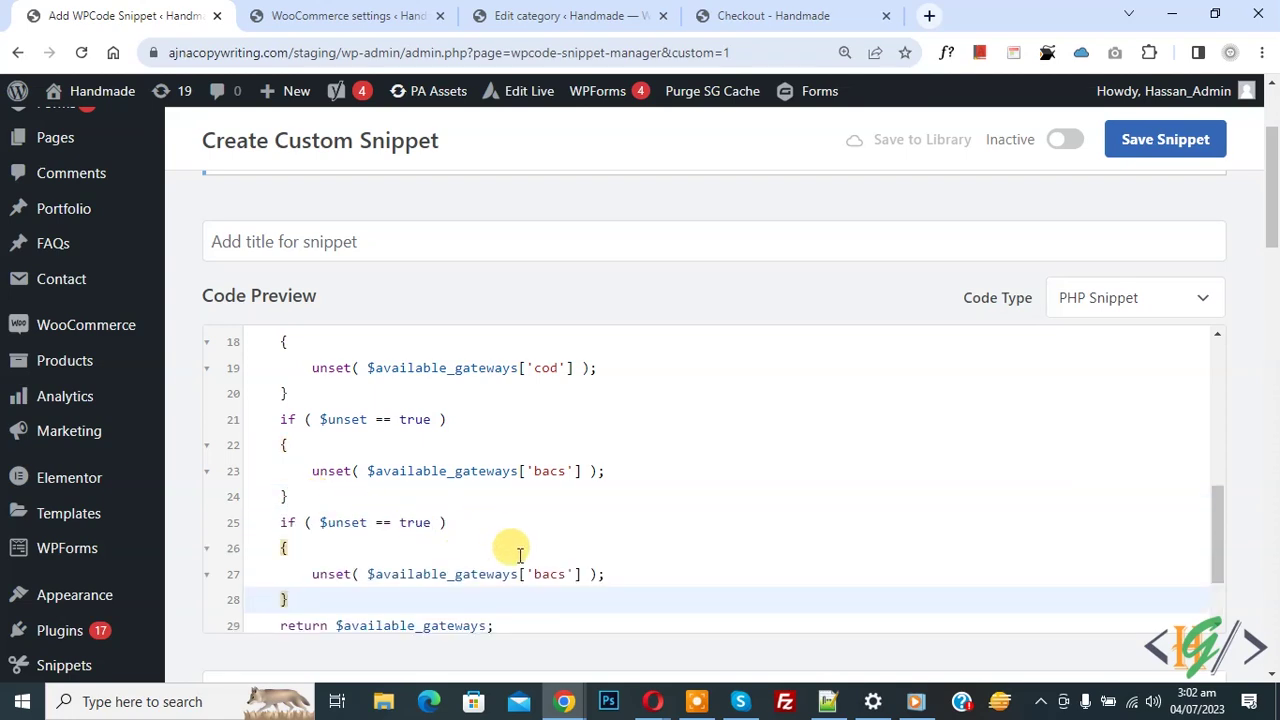
Replace the gateway ID in the duplicated block's unset line with paypal.
click(547, 574)
double_click(547, 574)
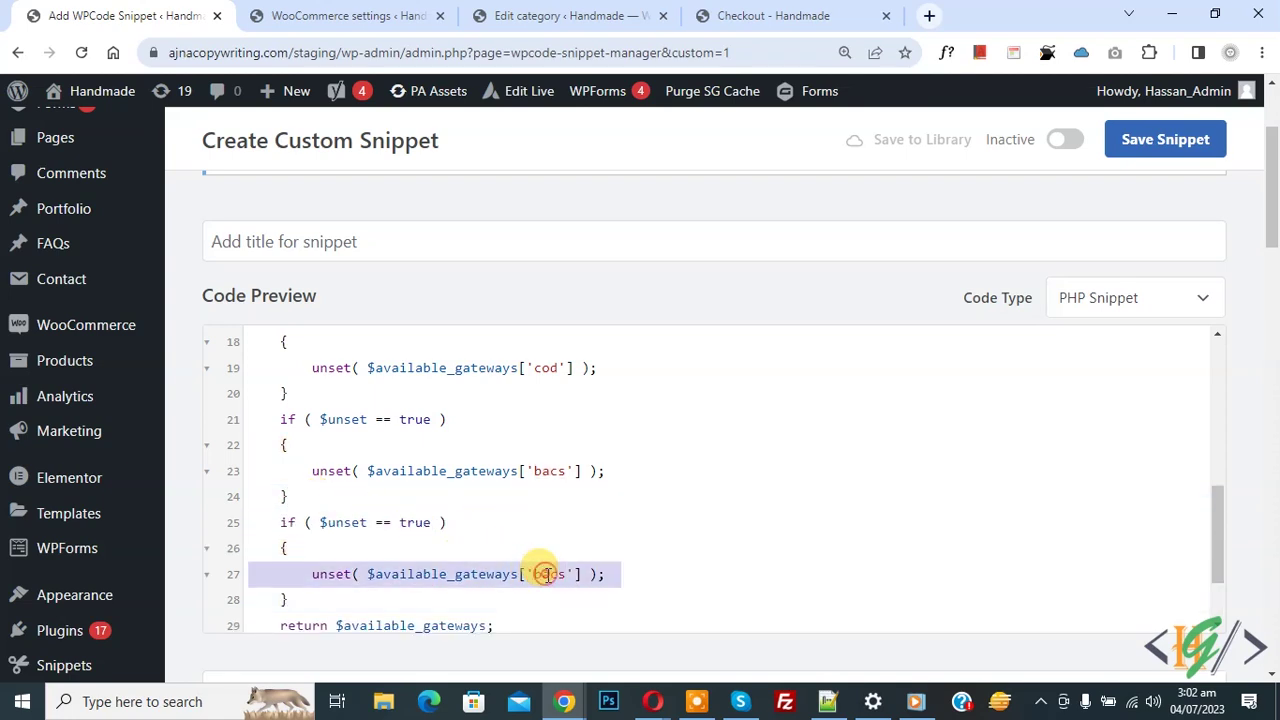
text(paypal)
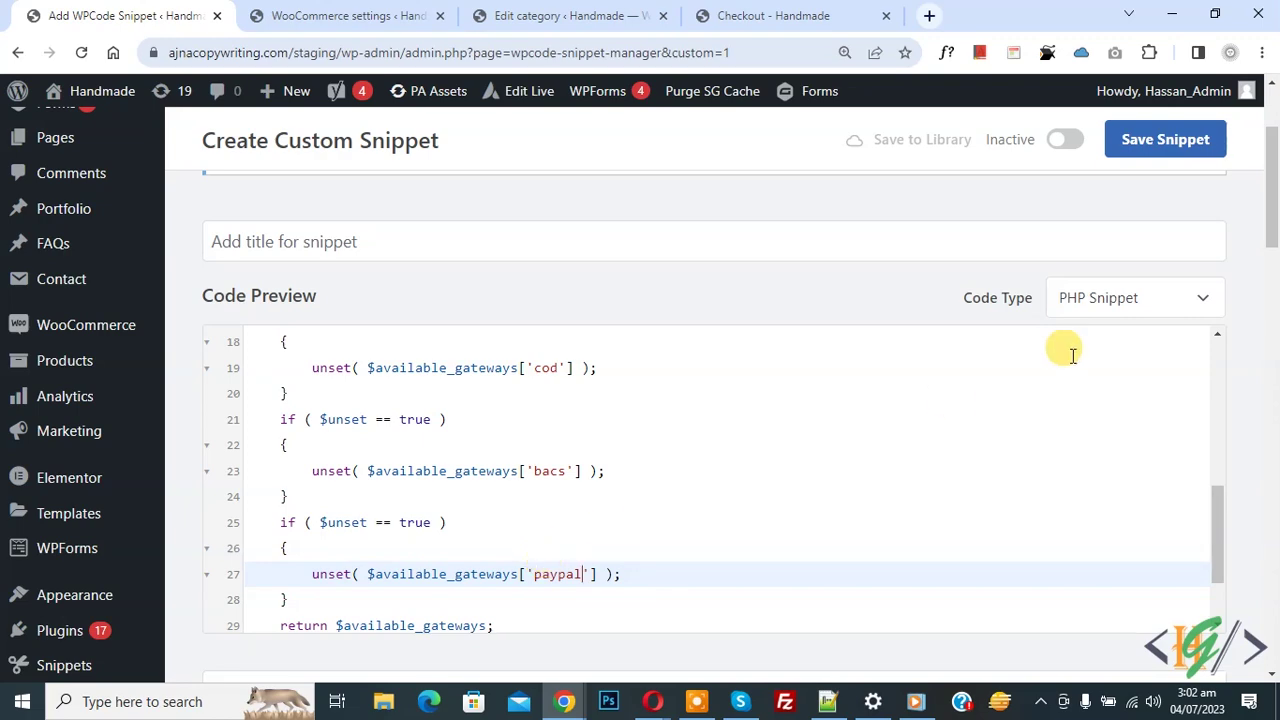
Check the snippet's insertion settings, set the snippet to active and save it.
drag(1272, 222, 1272, 343)
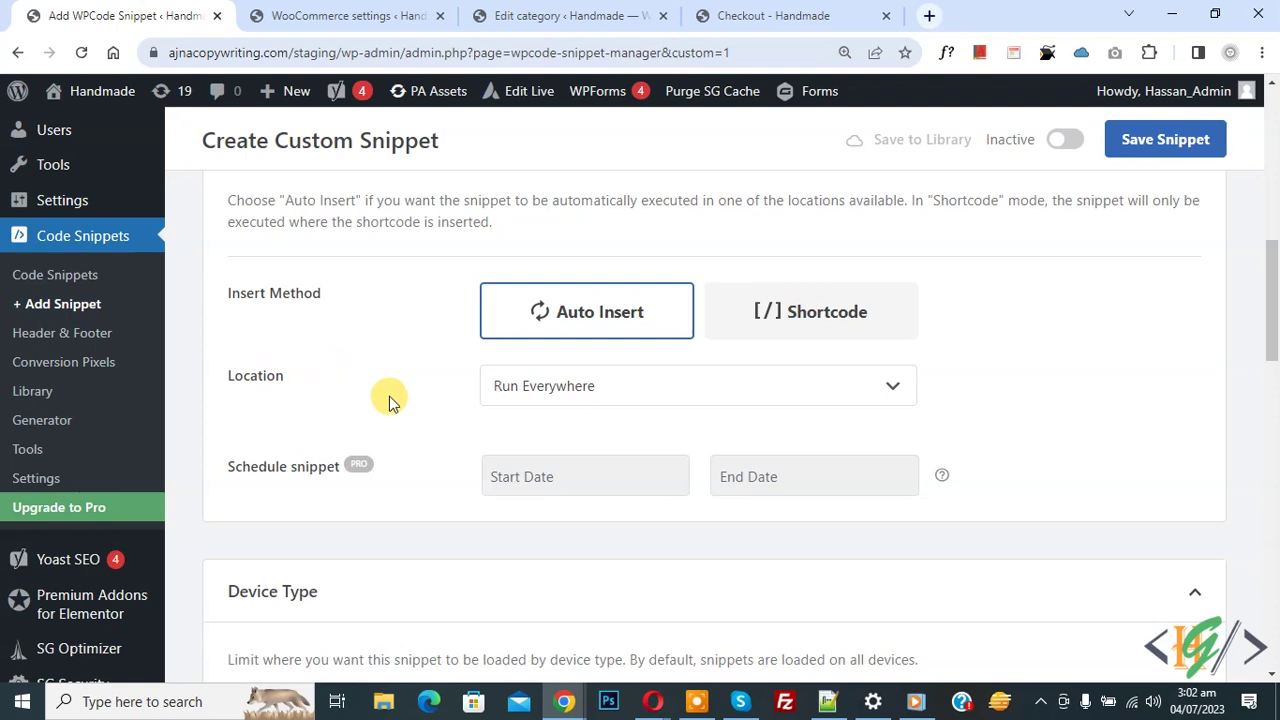
click(1063, 147)
click(1130, 139)
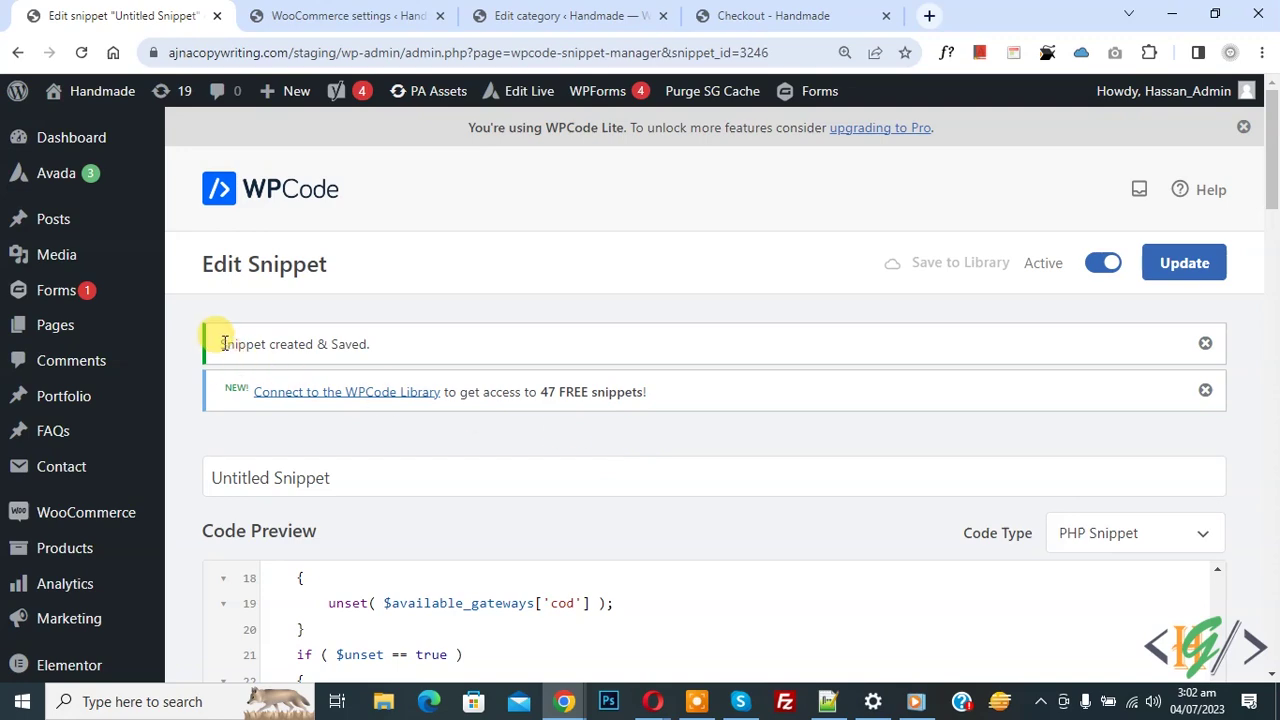
drag(220, 344, 374, 358)
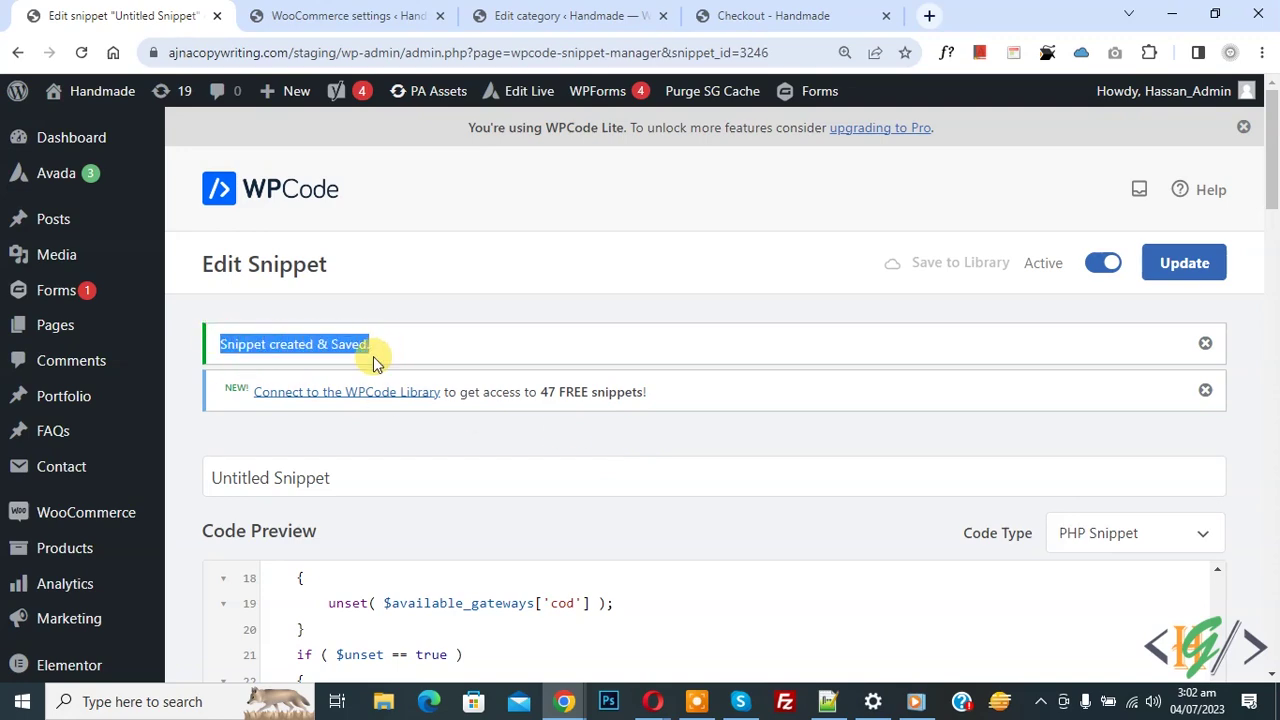
Reload the checkout page and continue through to Review & Payment to check which payment methods are offered for the ceramic product.
click(763, 12)
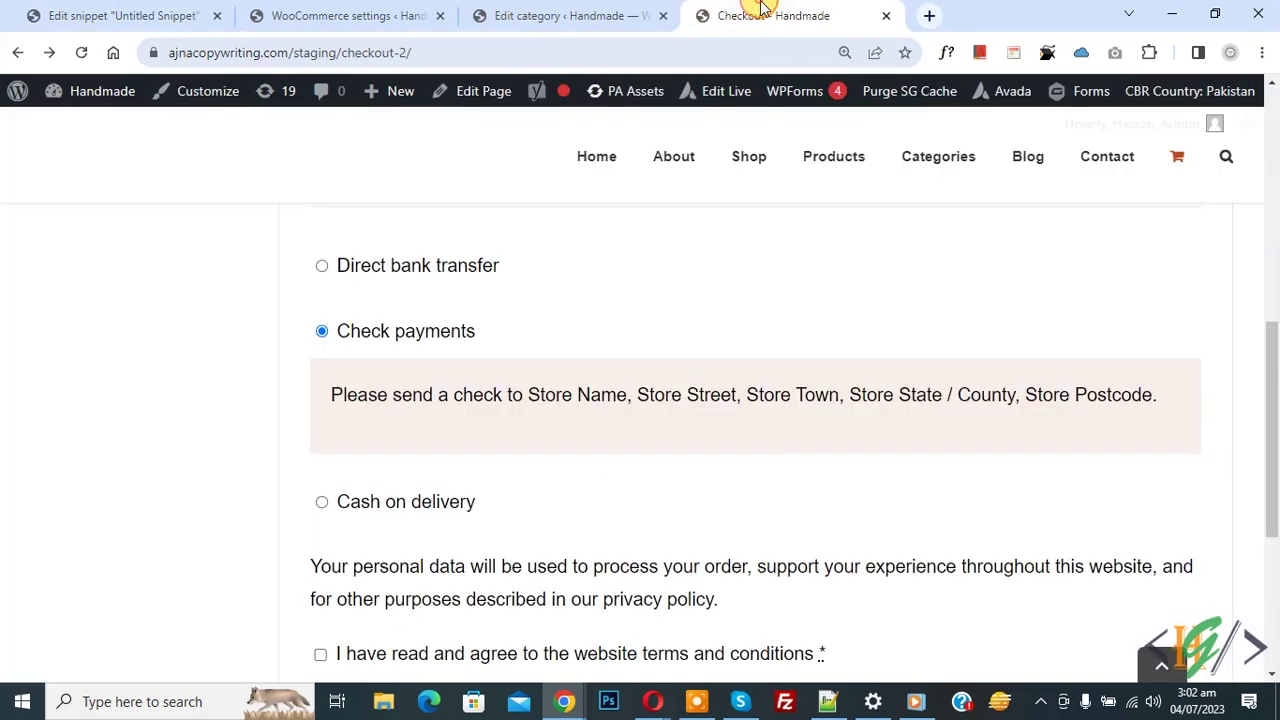
click(82, 52)
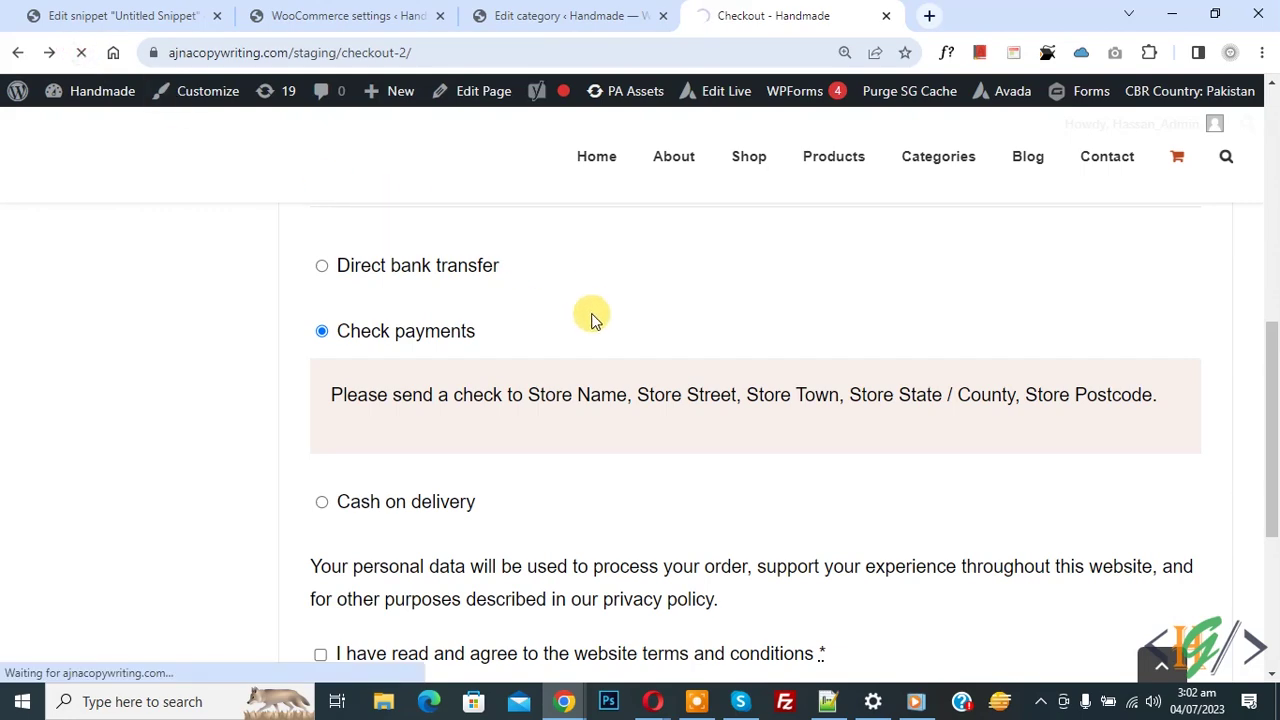
scroll(1051, 229, down, 8)
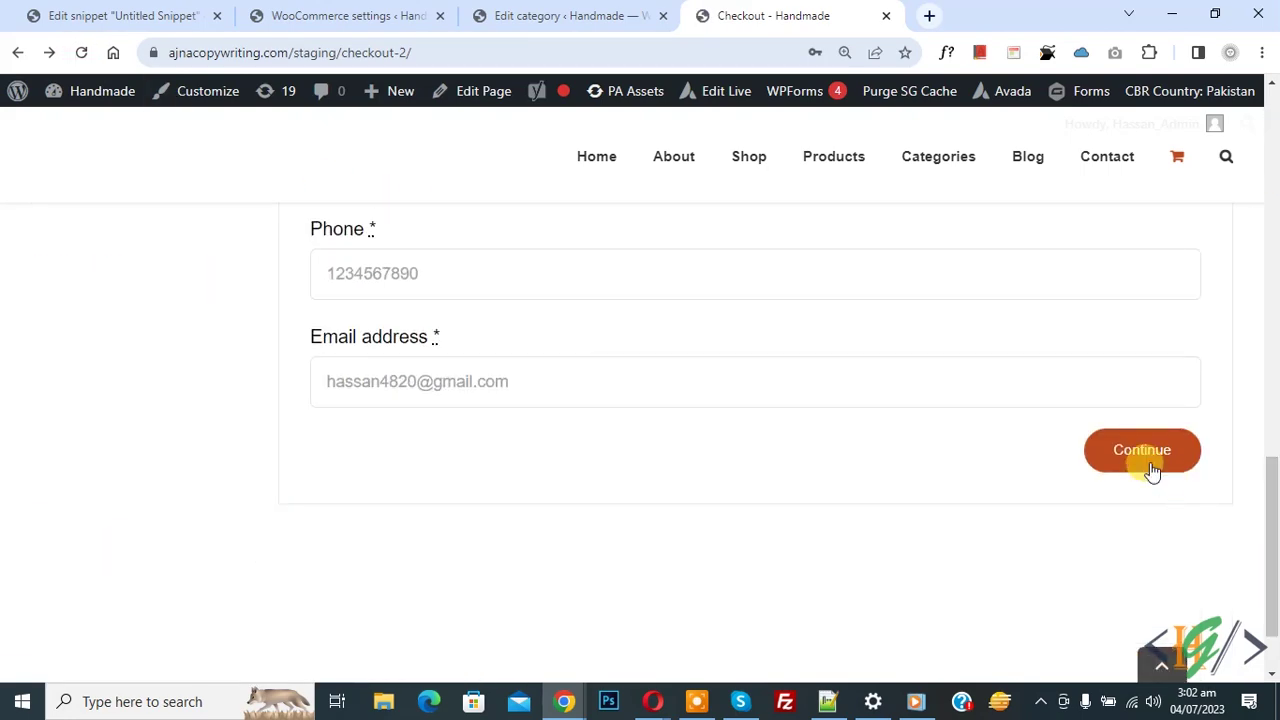
click(1150, 469)
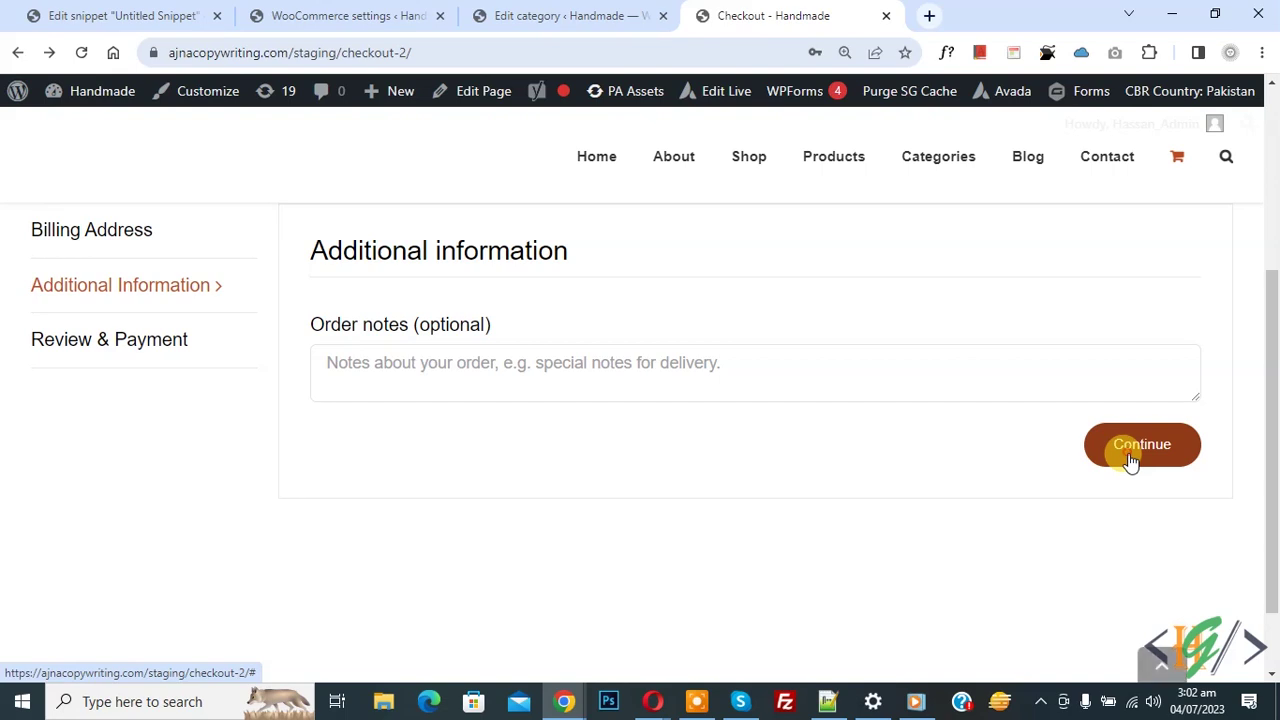
click(1130, 460)
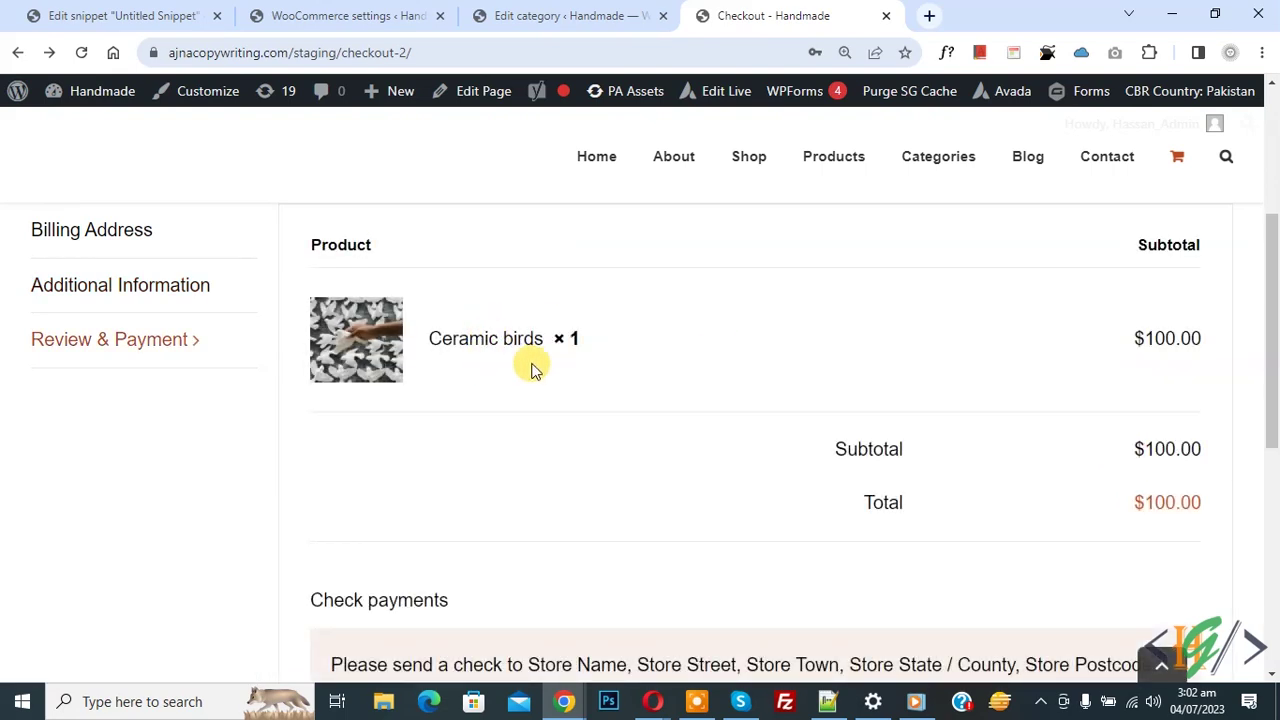
scroll(586, 340, down, 3)
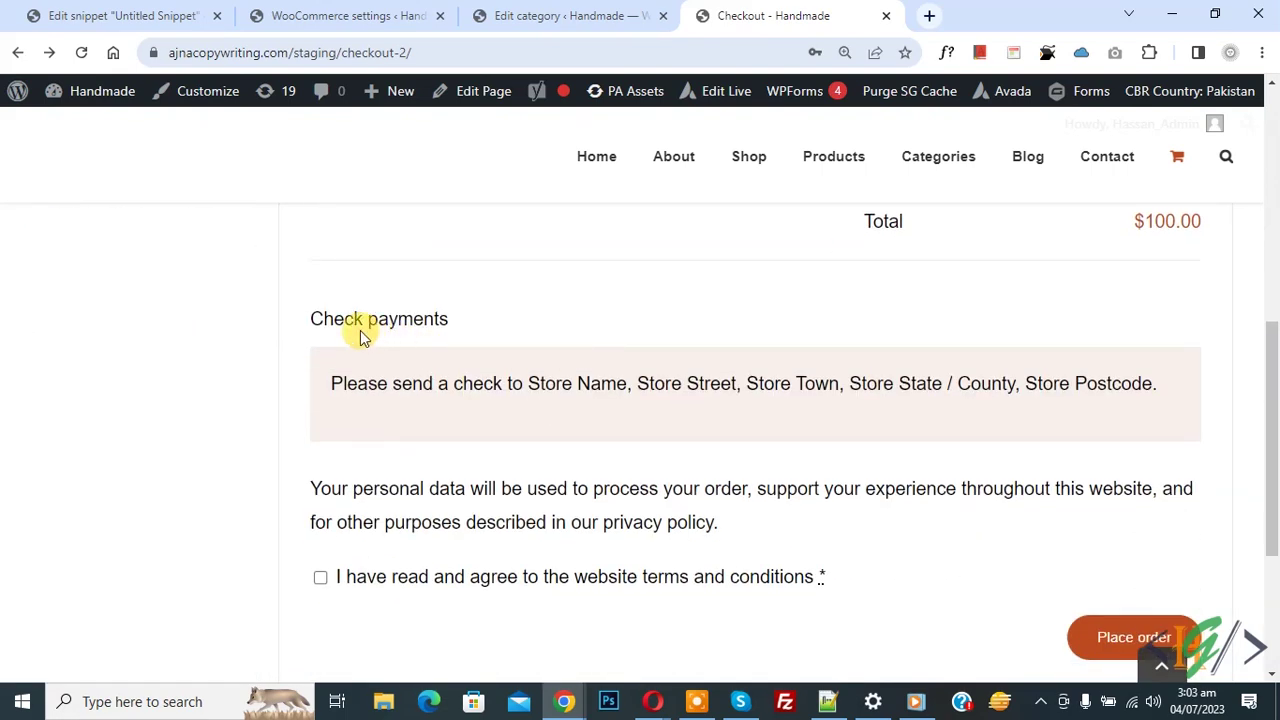